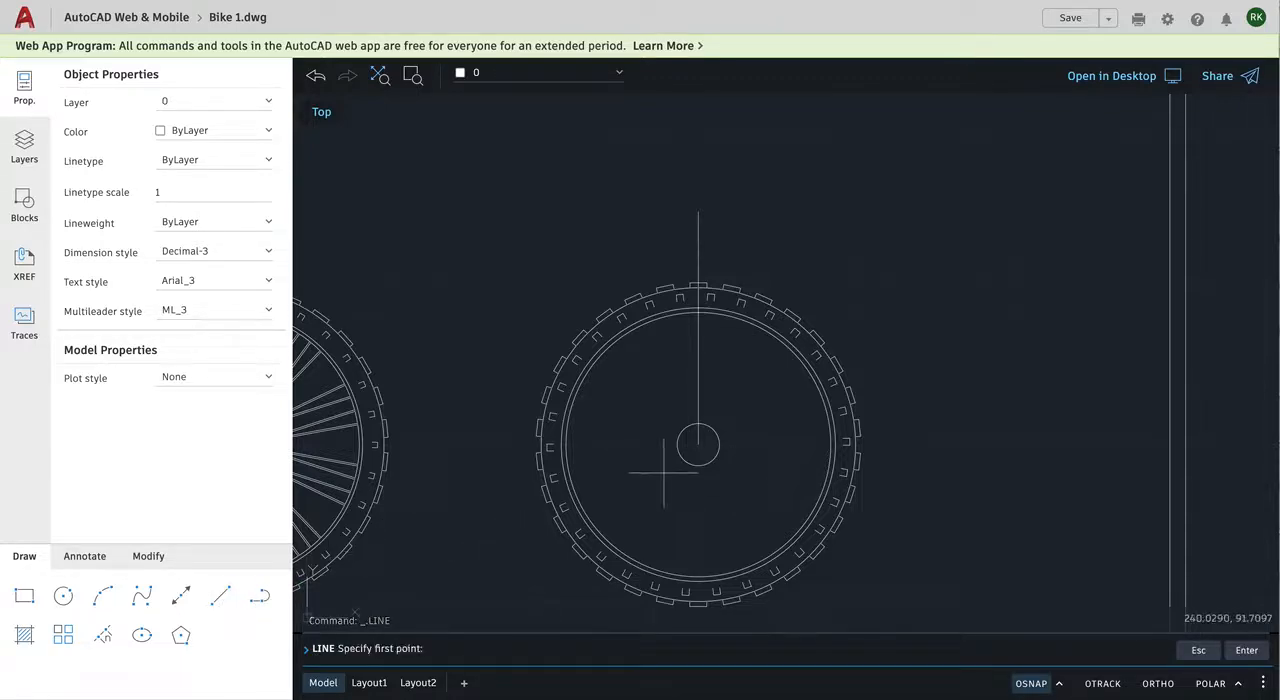
Step: With object snap off, draw a slanted line from inside the hub past the tire, about 57.5 units long at about 77°
{"action": "scroll", "coordinate": [676, 463], "scroll_direction": "down", "scroll_amount": 2}
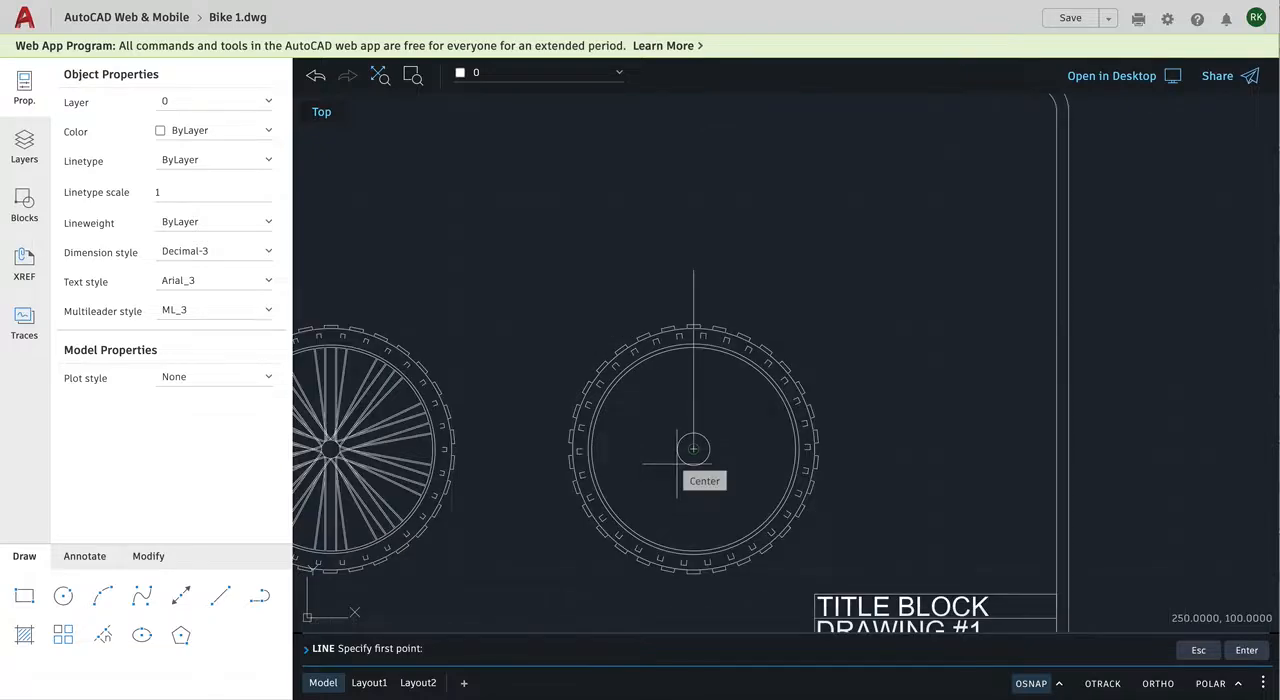
{"action": "scroll", "coordinate": [676, 463], "scroll_direction": "up", "scroll_amount": 2}
{"action": "scroll", "coordinate": [676, 463], "scroll_direction": "up", "scroll_amount": 1}
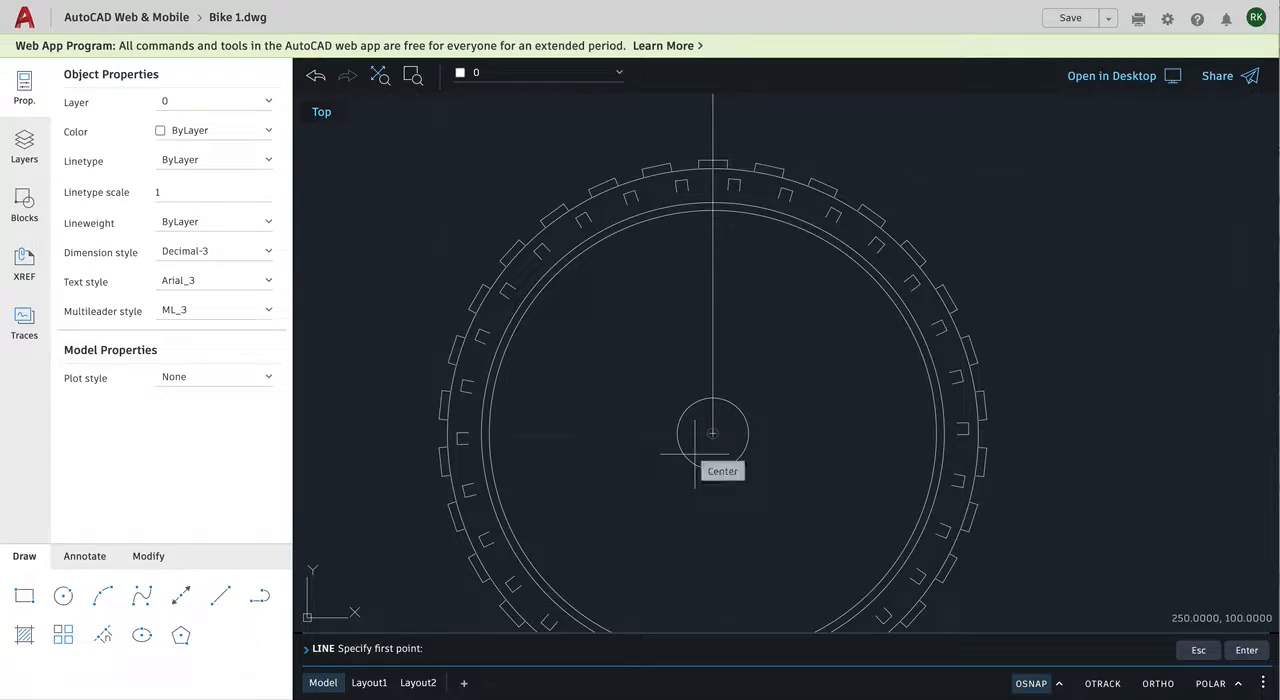
{"action": "left_click", "coordinate": [1025, 684]}
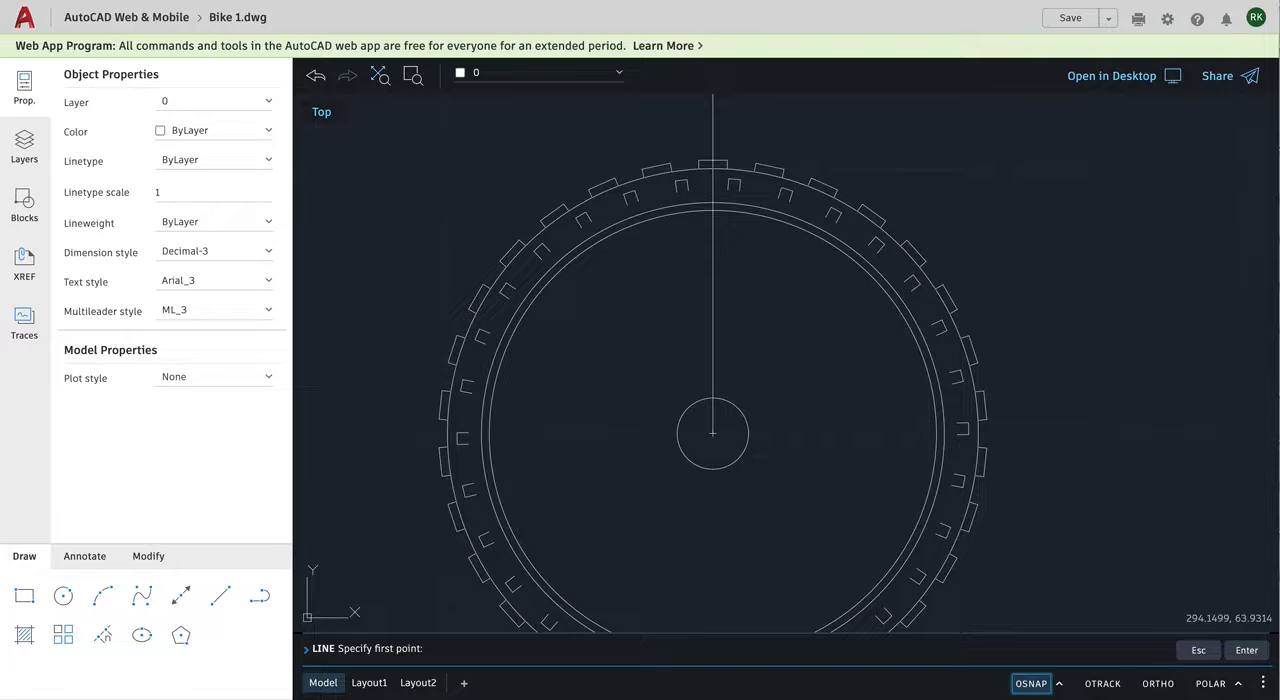
{"action": "left_click", "coordinate": [726, 431]}
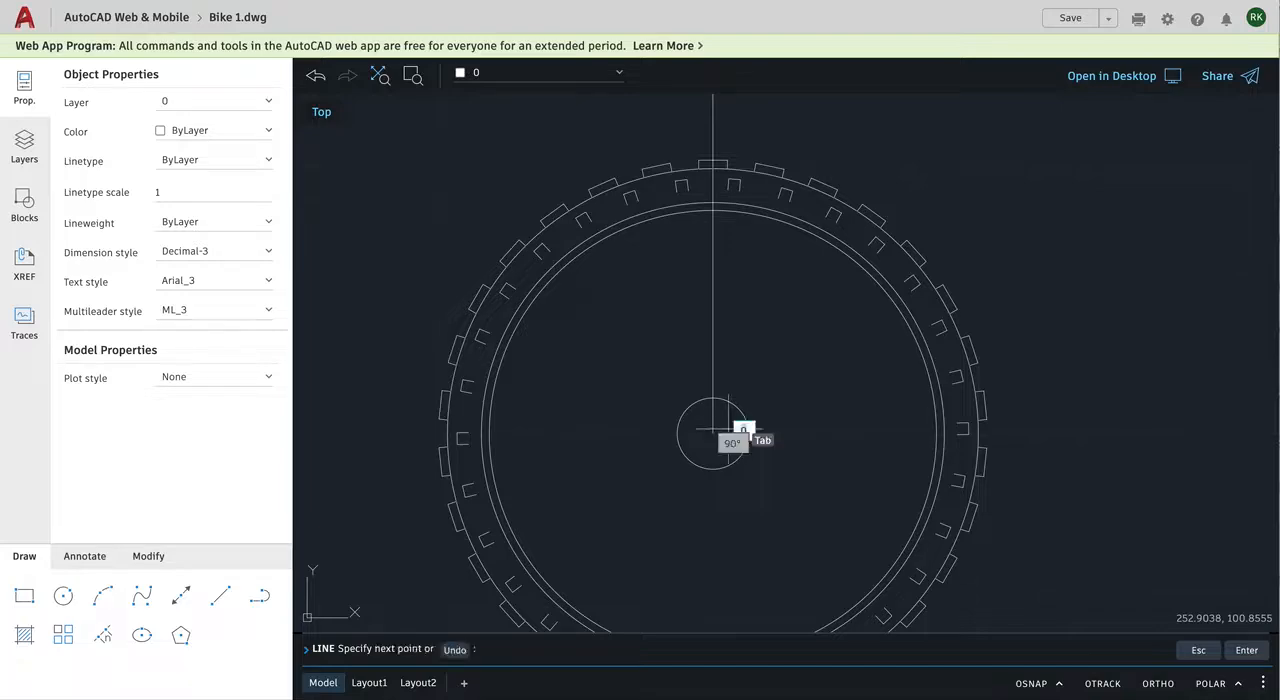
{"action": "left_click", "coordinate": [797, 131]}
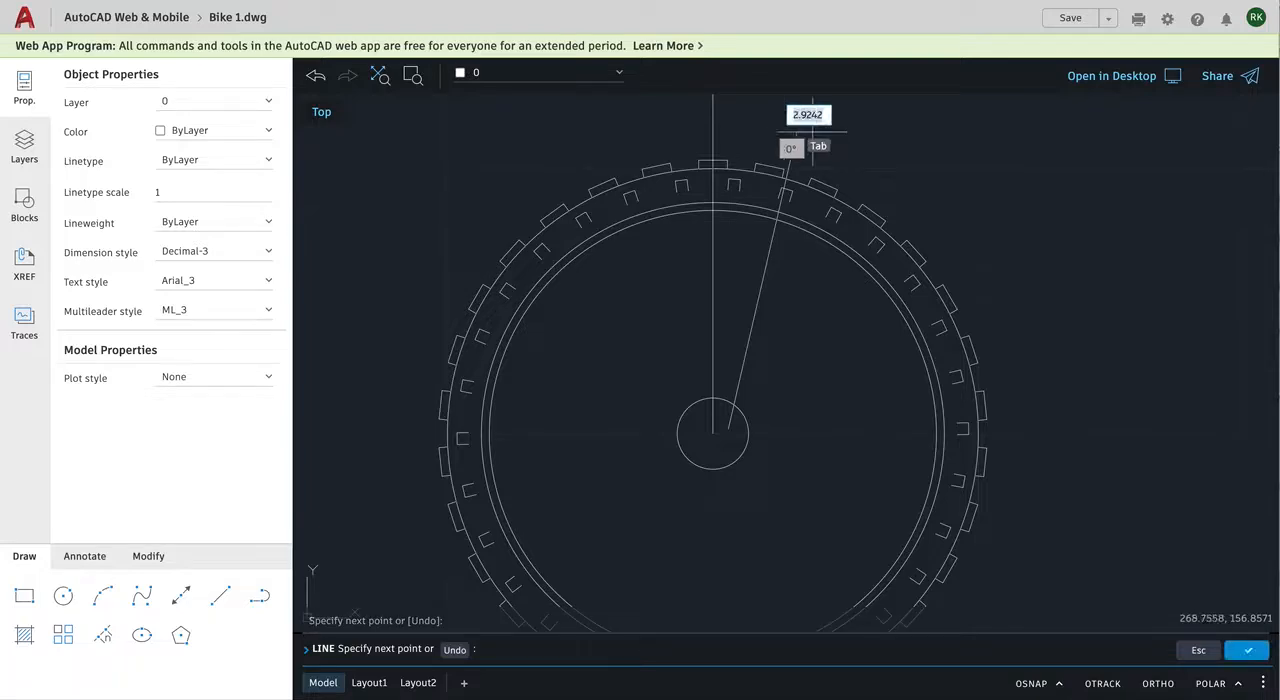
{"action": "key", "text": "Escape"}
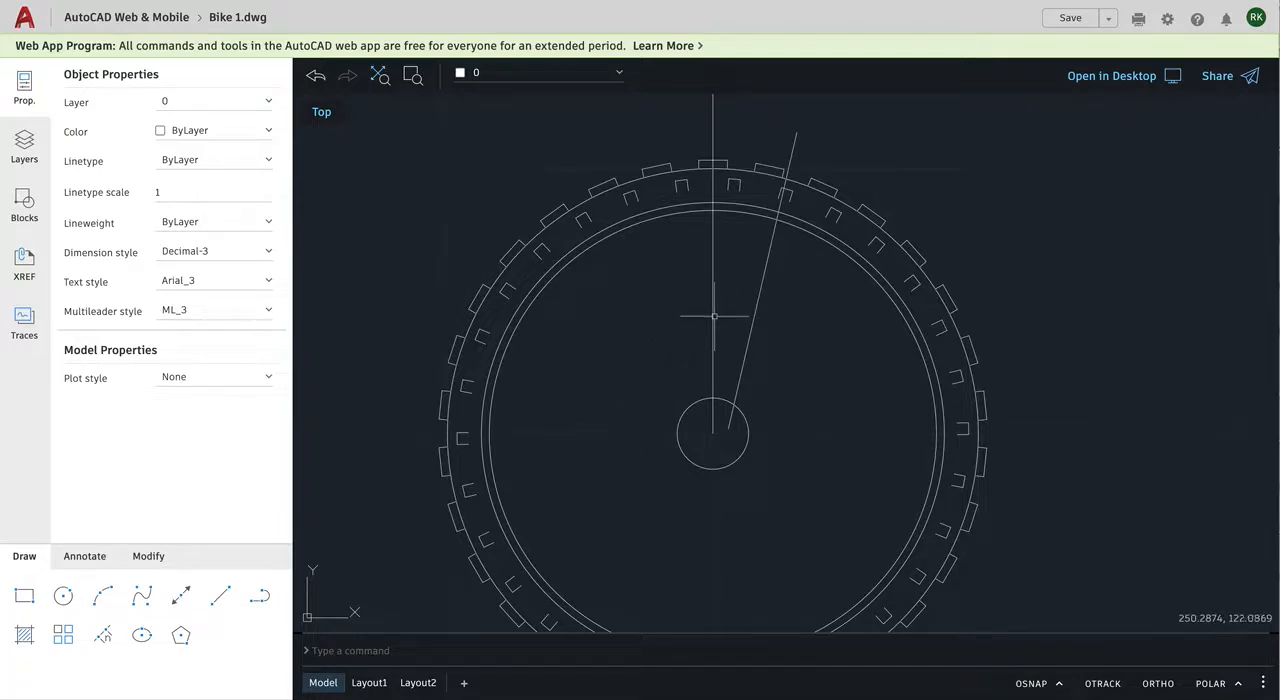
{"action": "left_click", "coordinate": [181, 596]}
{"action": "key", "text": "Escape"}
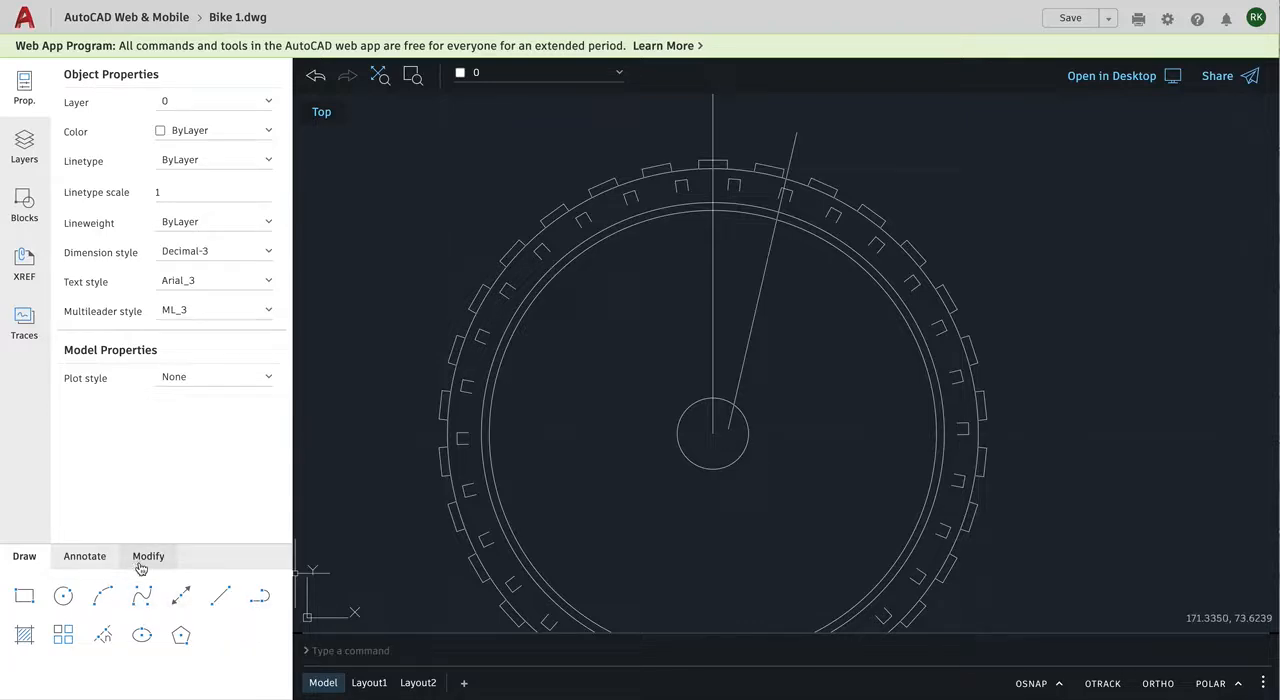
Step: Offset the wheel's vertical center line 2 units to the right
{"action": "left_click", "coordinate": [148, 558]}
{"action": "left_click", "coordinate": [140, 605]}
{"action": "left_click", "coordinate": [142, 635]}
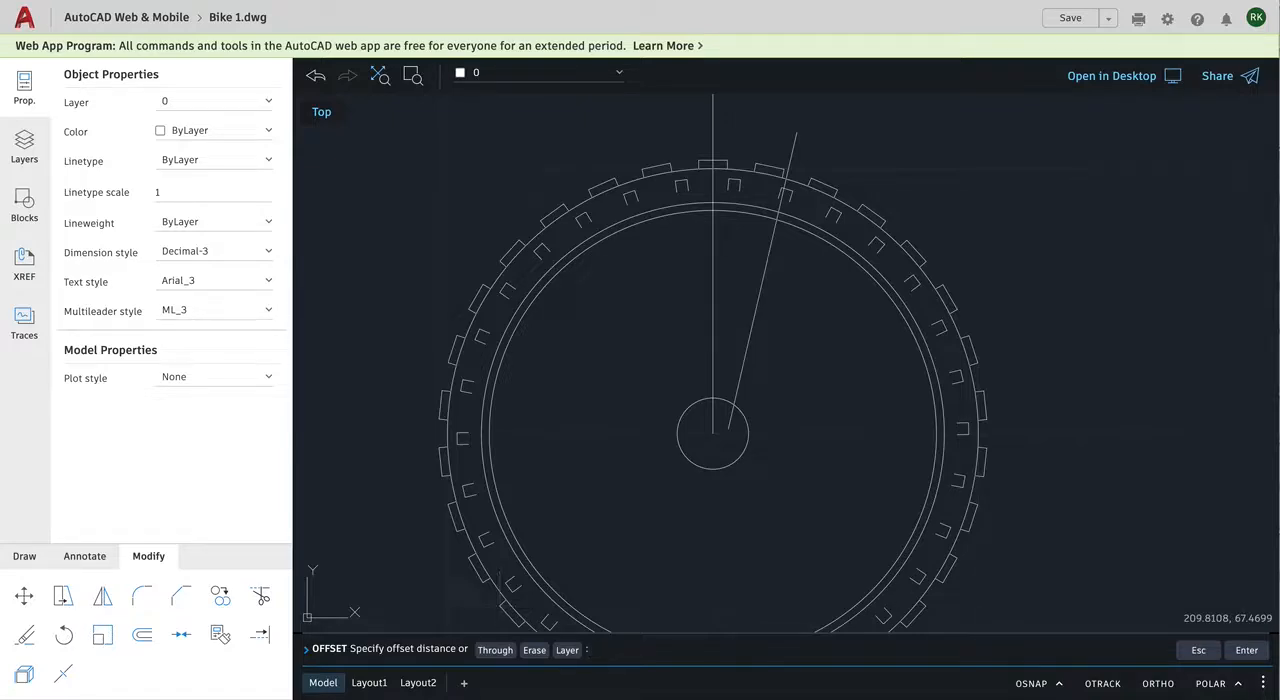
{"action": "type", "text": "2"}
{"action": "key", "text": "Return"}
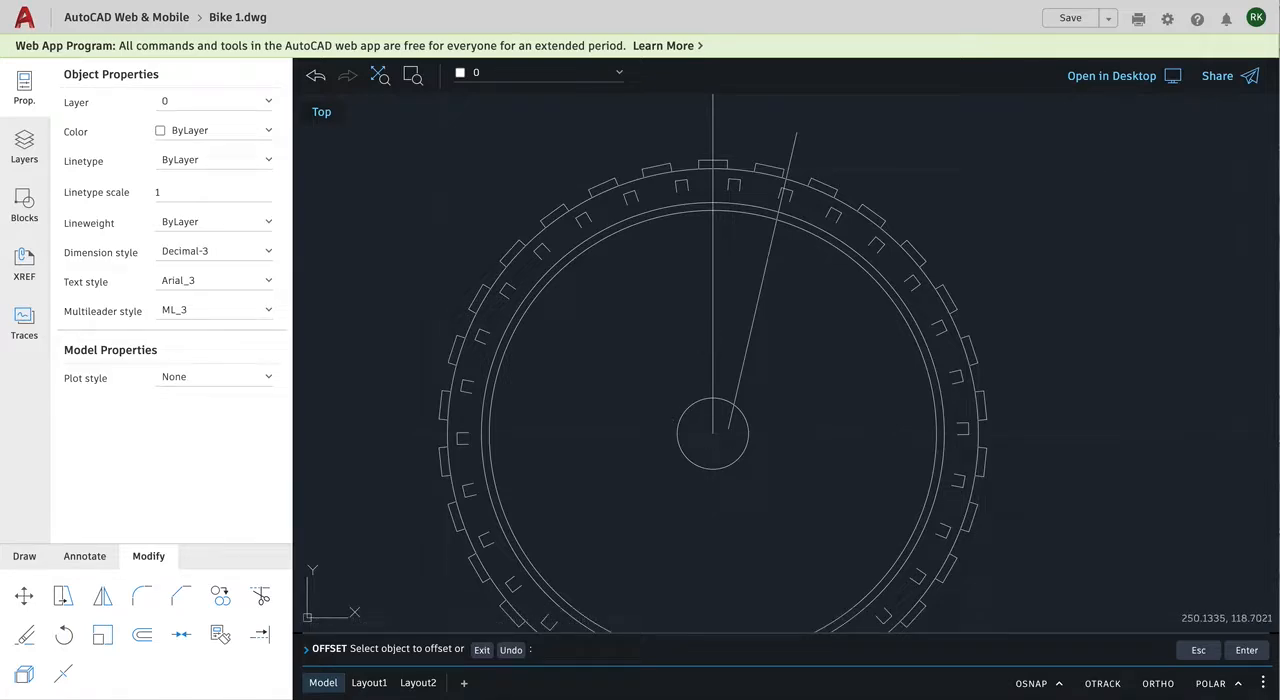
{"action": "left_click", "coordinate": [714, 318]}
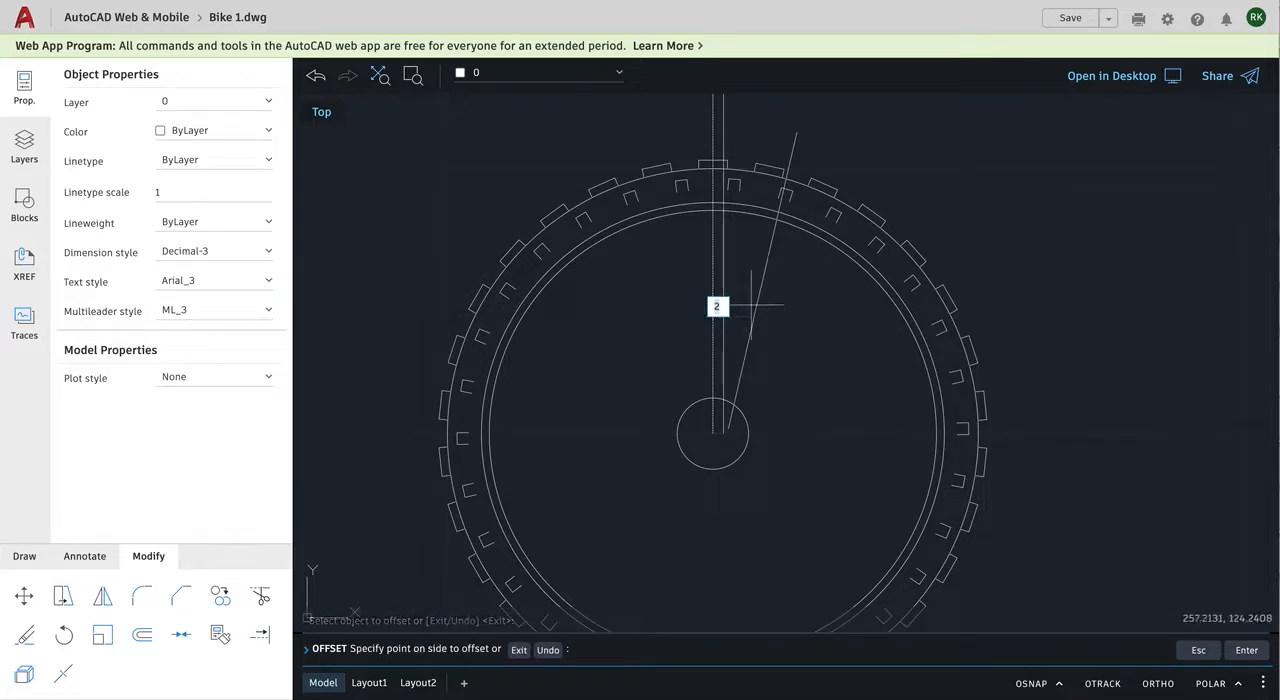
{"action": "left_click", "coordinate": [752, 303]}
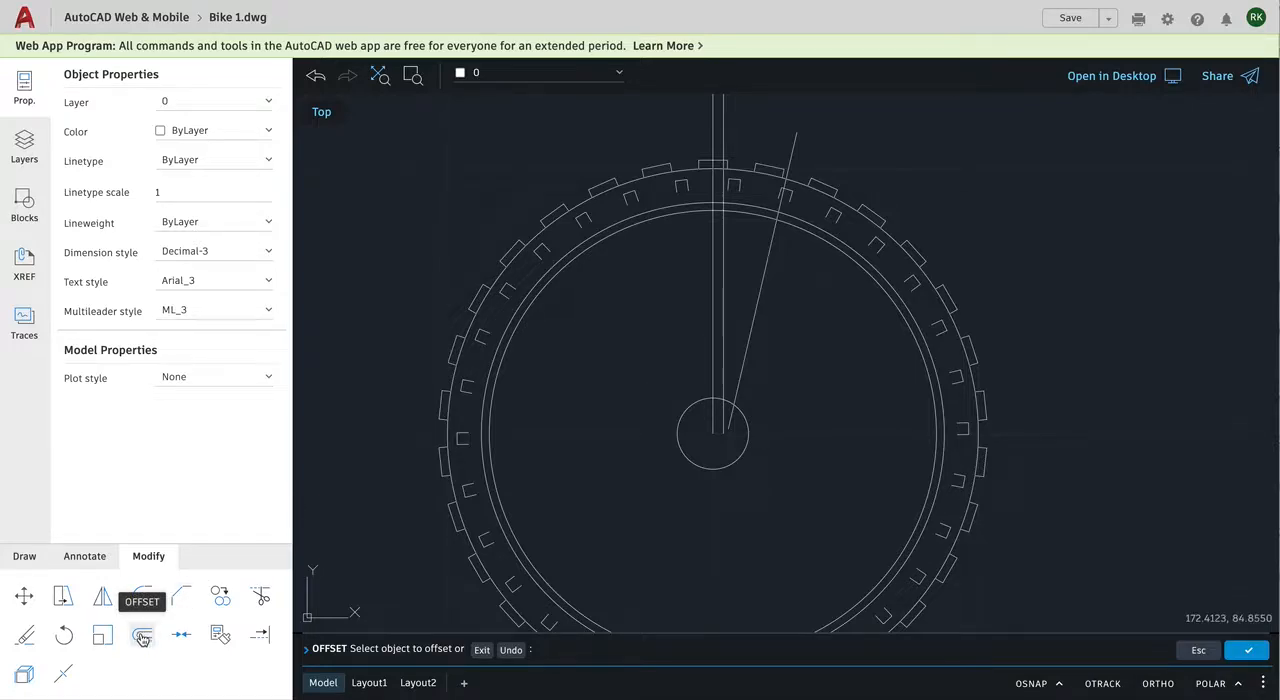
{"action": "key", "text": "Escape"}
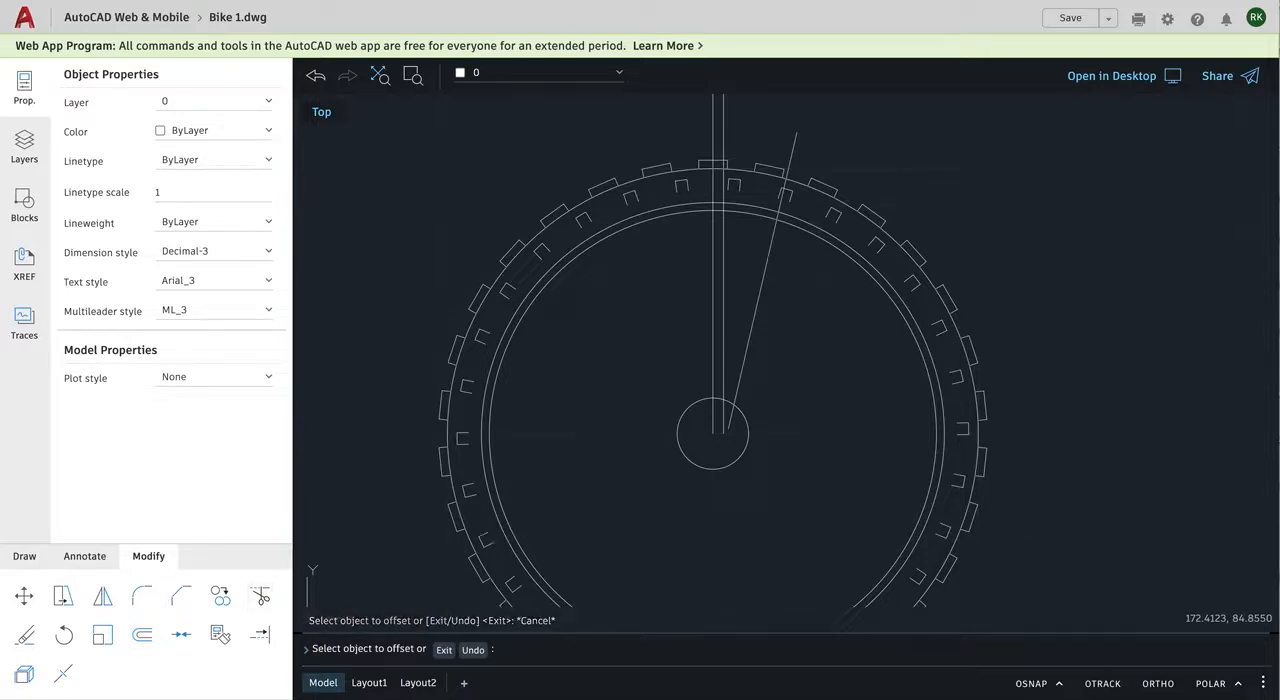
Step: Offset the slanted spoke line 0.5 units toward the vertical center line
{"action": "key", "text": "Return"}
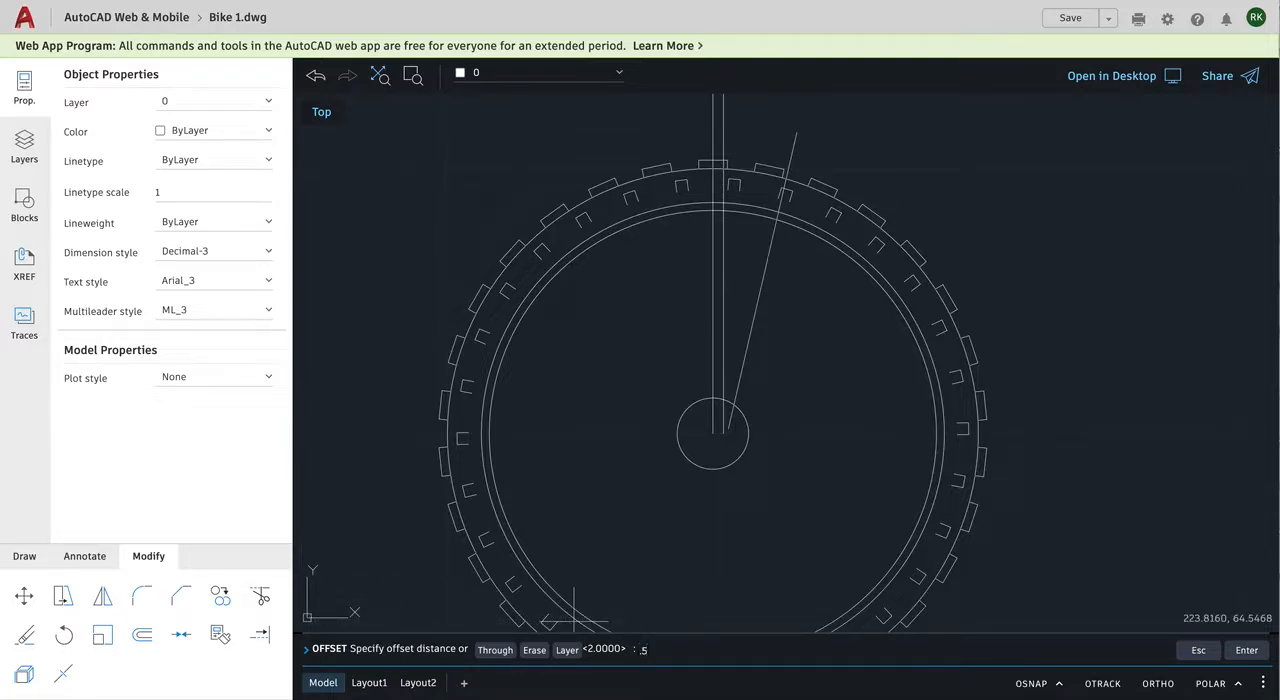
{"action": "type", "text": "5"}
{"action": "key", "text": "Return"}
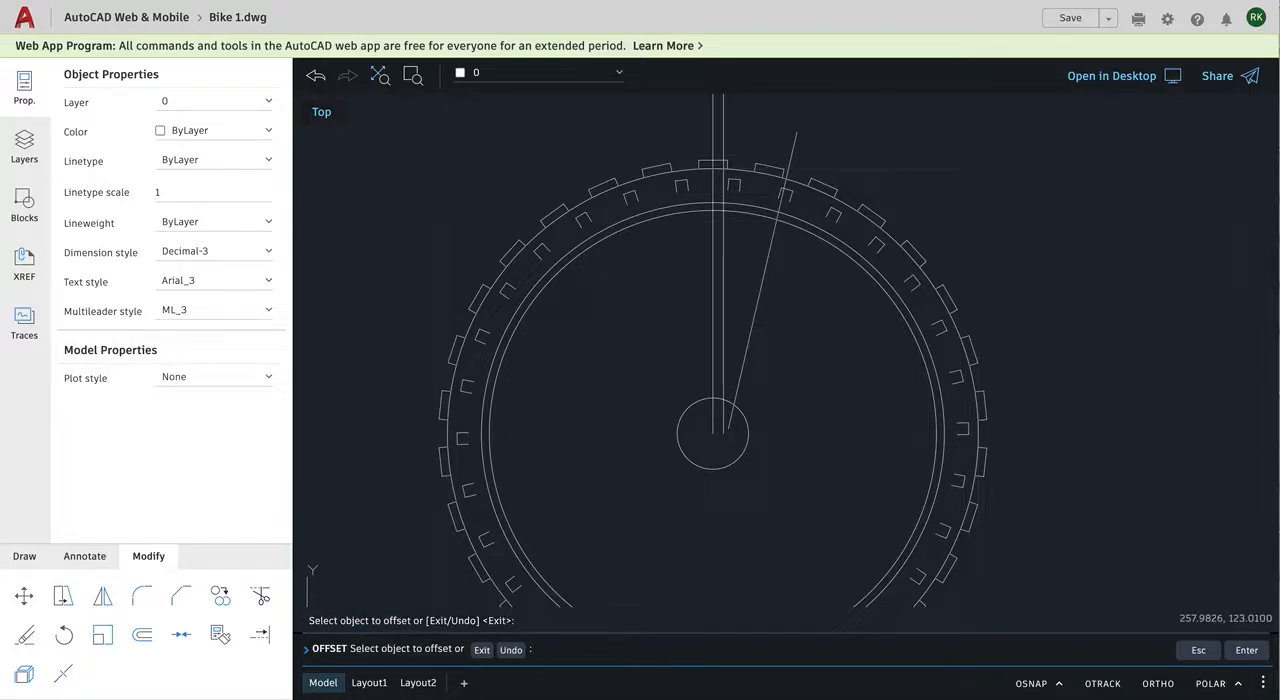
{"action": "left_click", "coordinate": [760, 285]}
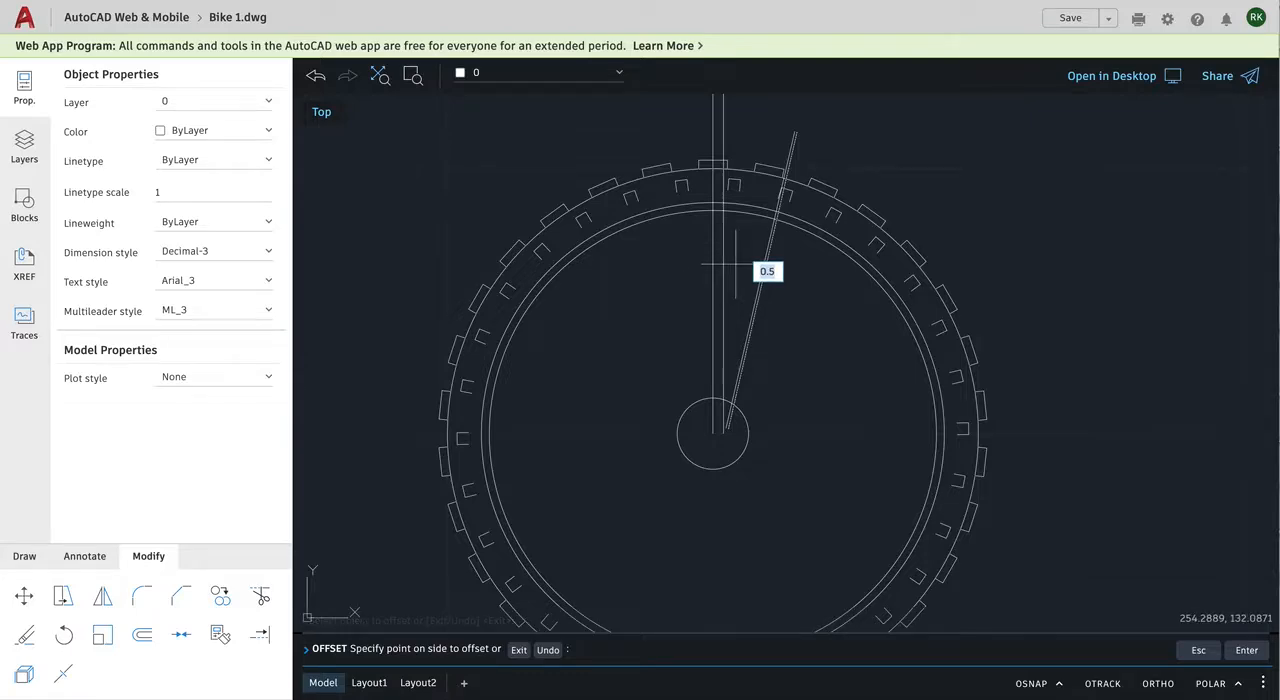
{"action": "left_click", "coordinate": [736, 264]}
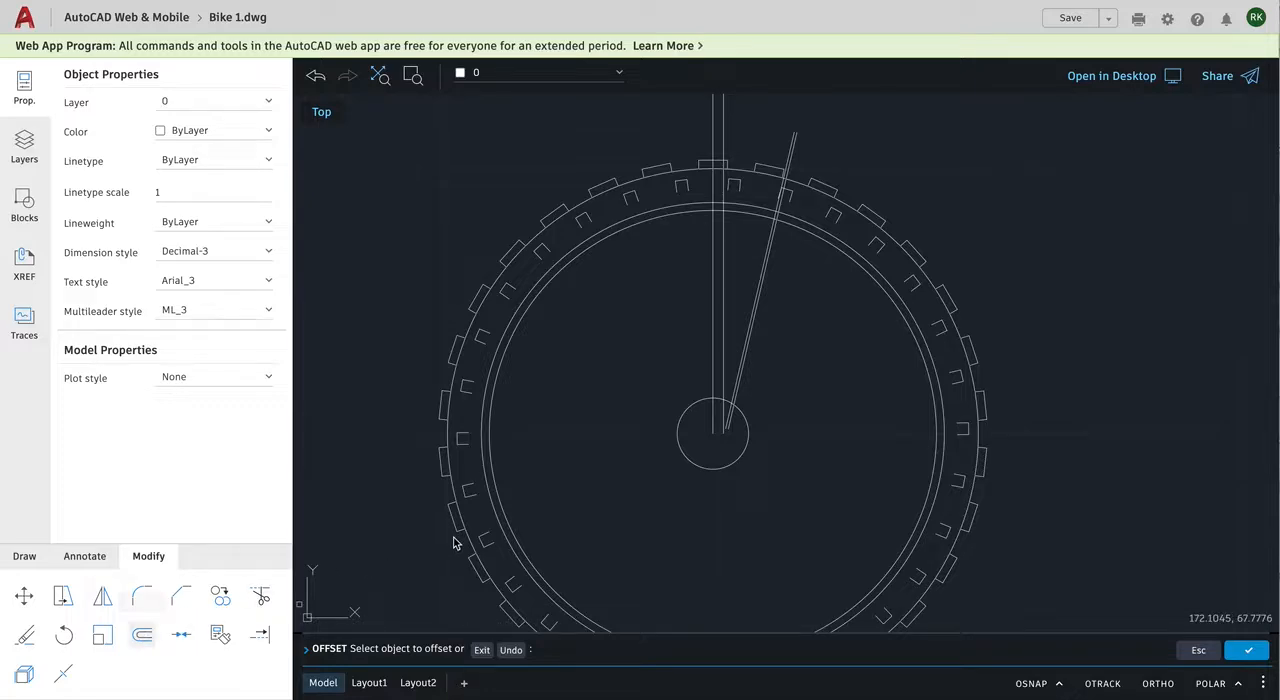
Step: Offset the vertical line just right of the center line by 0.5 units to the right
{"action": "left_click", "coordinate": [142, 635]}
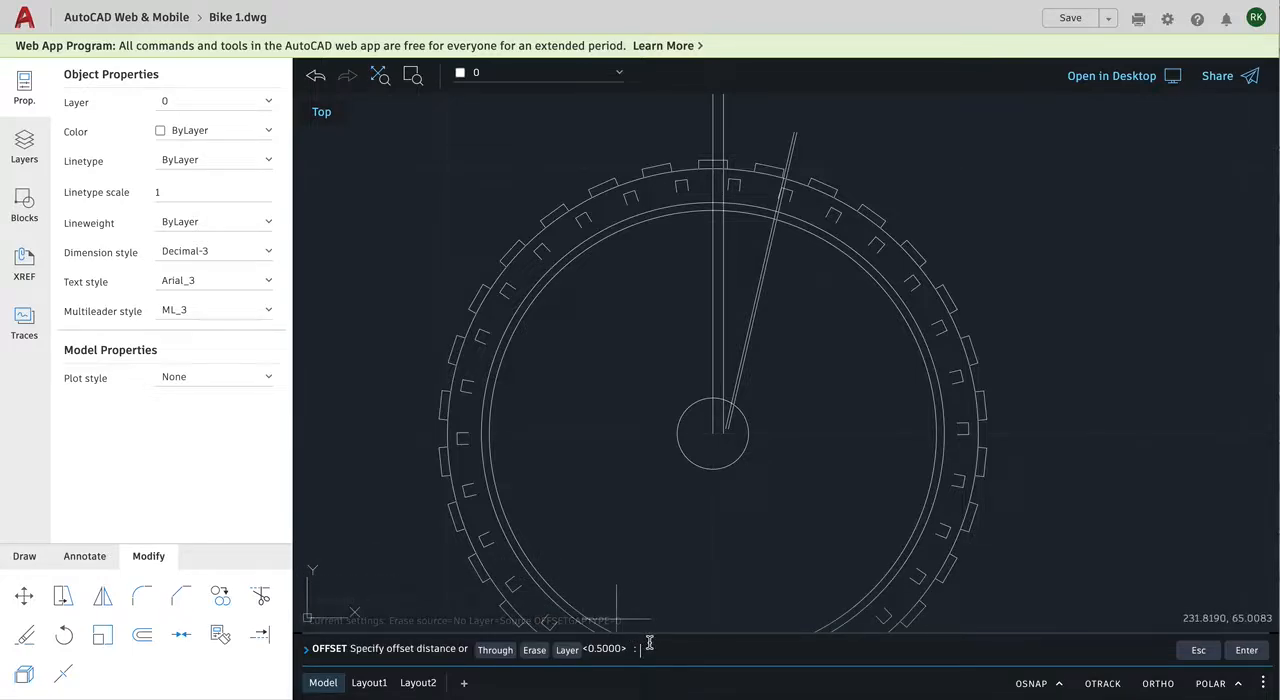
{"action": "key", "text": "Return"}
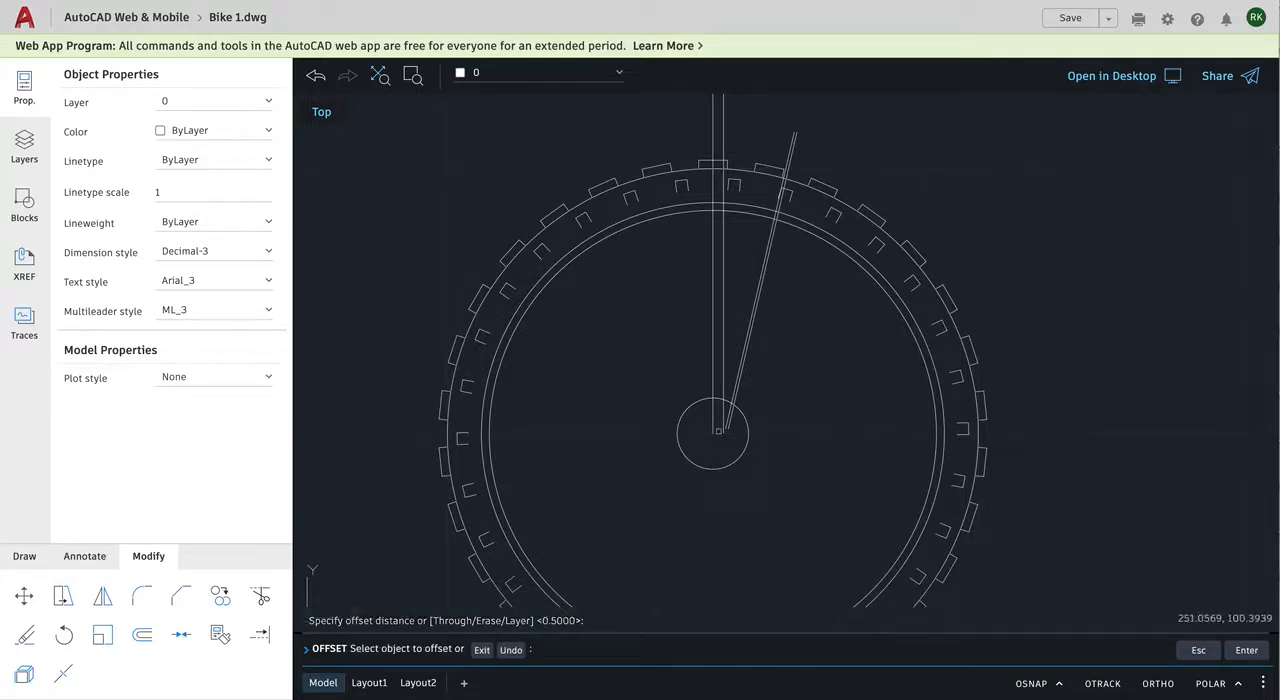
{"action": "left_click", "coordinate": [724, 262]}
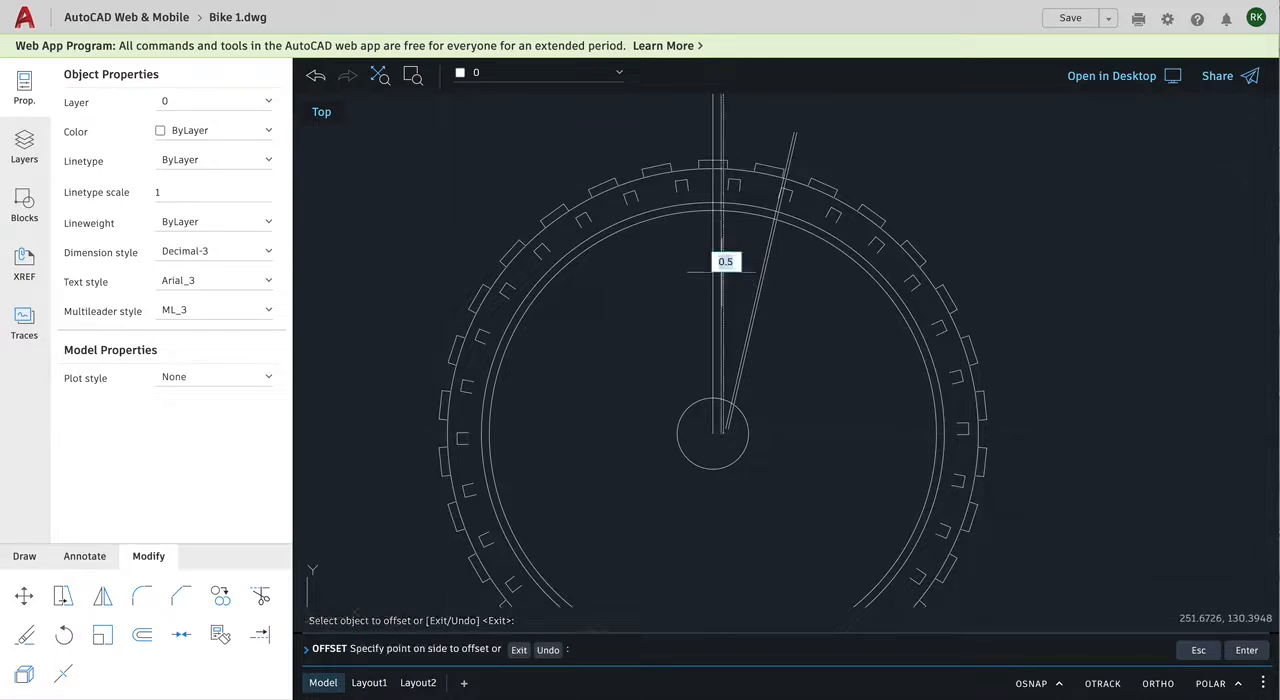
{"action": "left_click", "coordinate": [781, 268]}
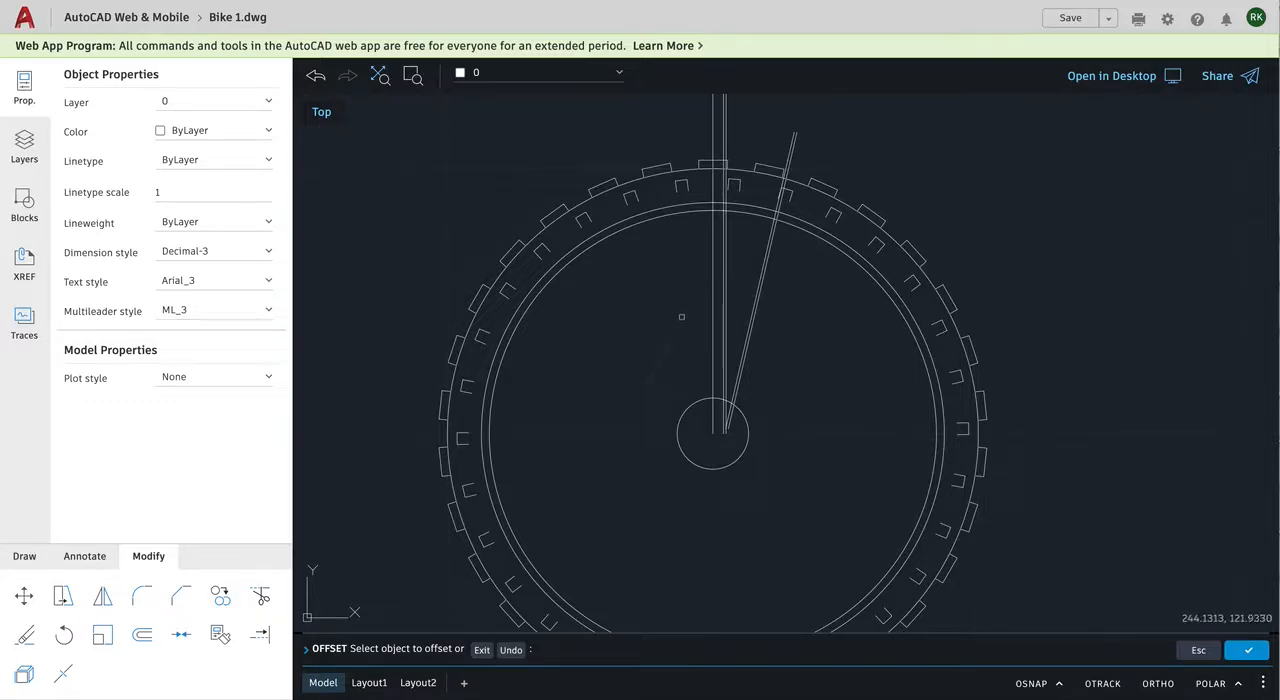
Step: Mirror the two vertical and two slanted spoke lines about the vertical center line using object snap, keeping the source objects
{"action": "left_click", "coordinate": [103, 598]}
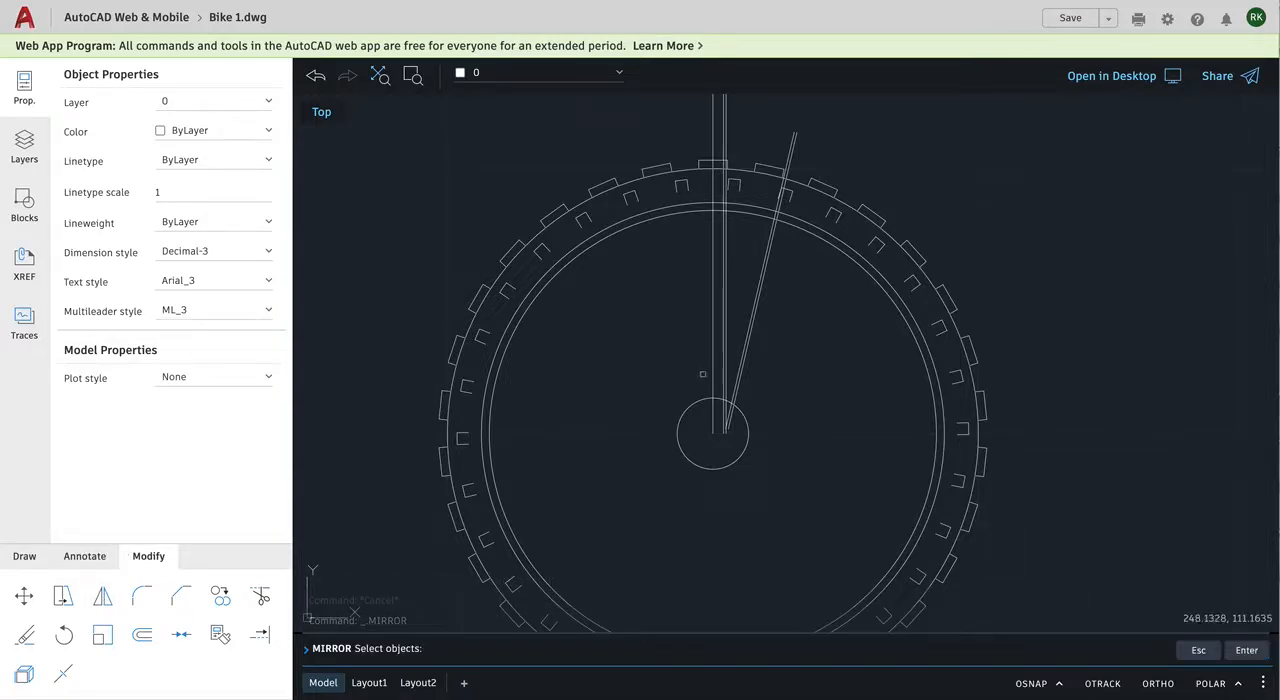
{"action": "left_click", "coordinate": [770, 298]}
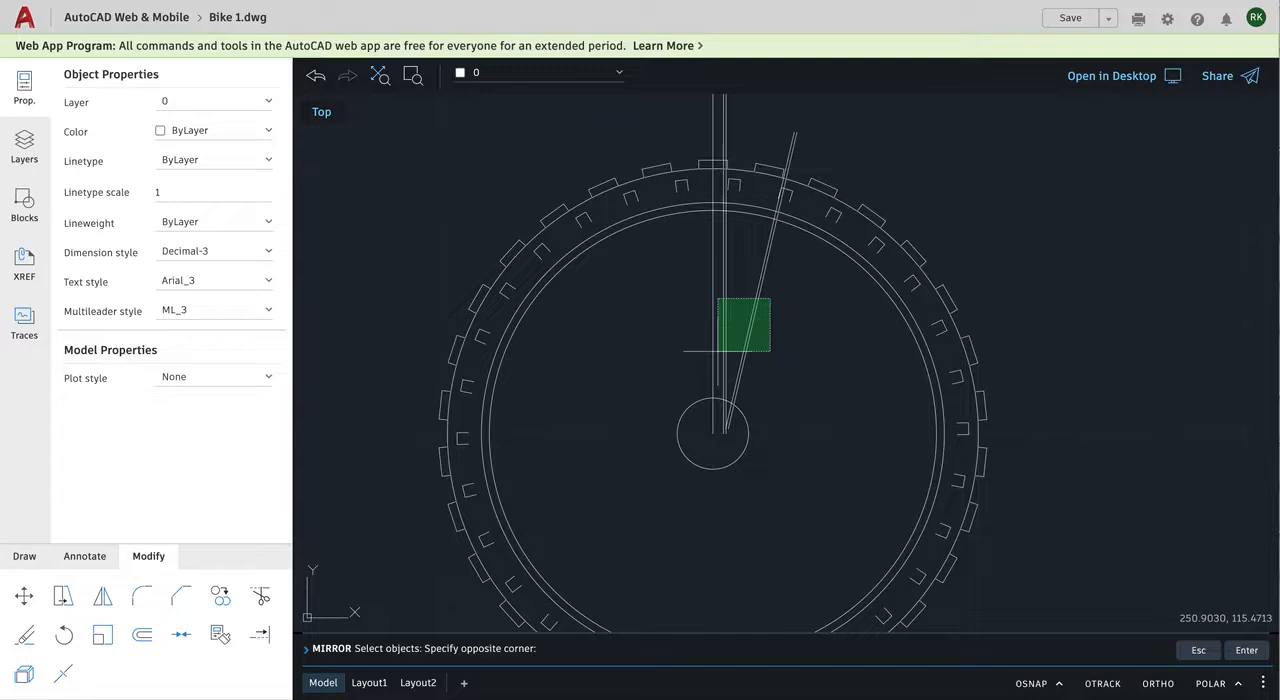
{"action": "left_click", "coordinate": [717, 351]}
{"action": "left_click", "coordinate": [717, 351]}
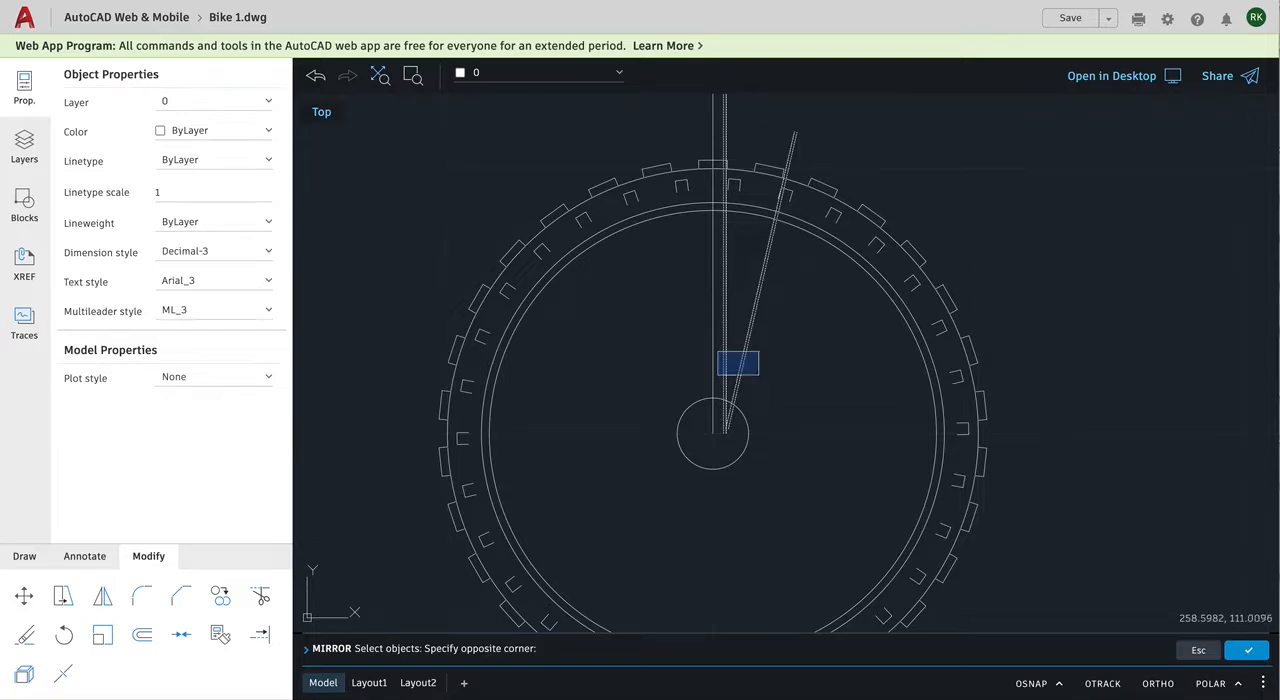
{"action": "left_click", "coordinate": [759, 375]}
{"action": "key", "text": "Return"}
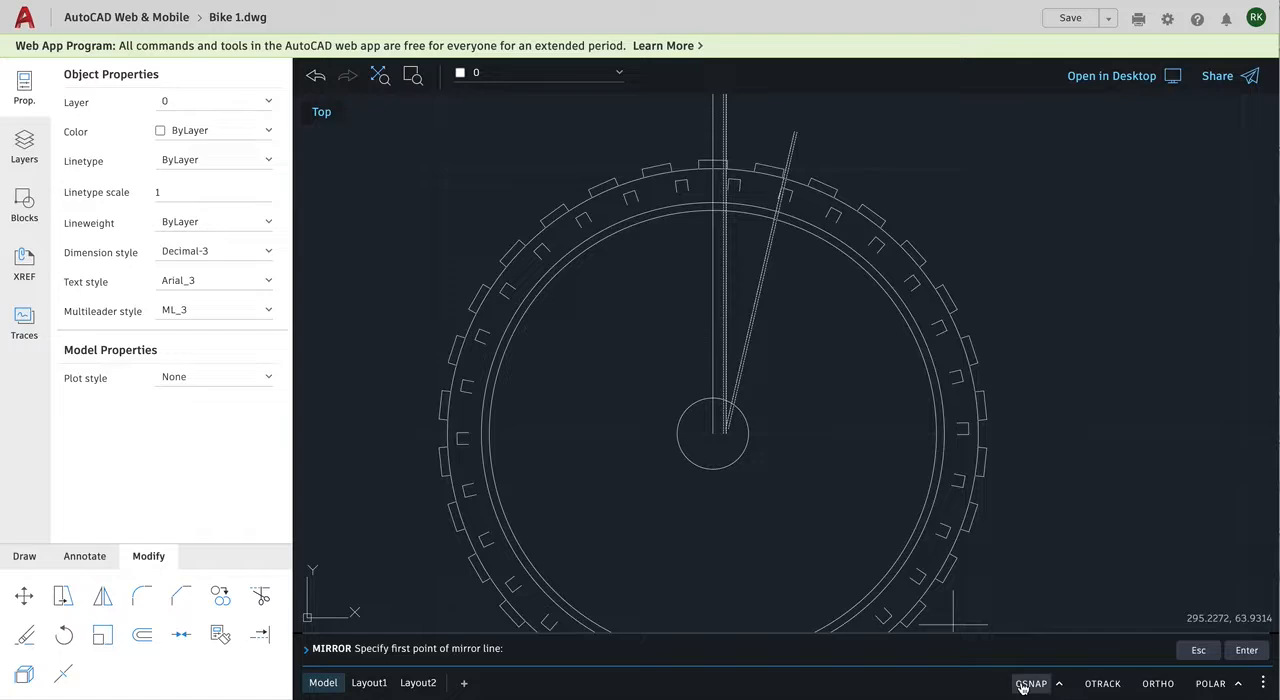
{"action": "key", "text": "F3"}
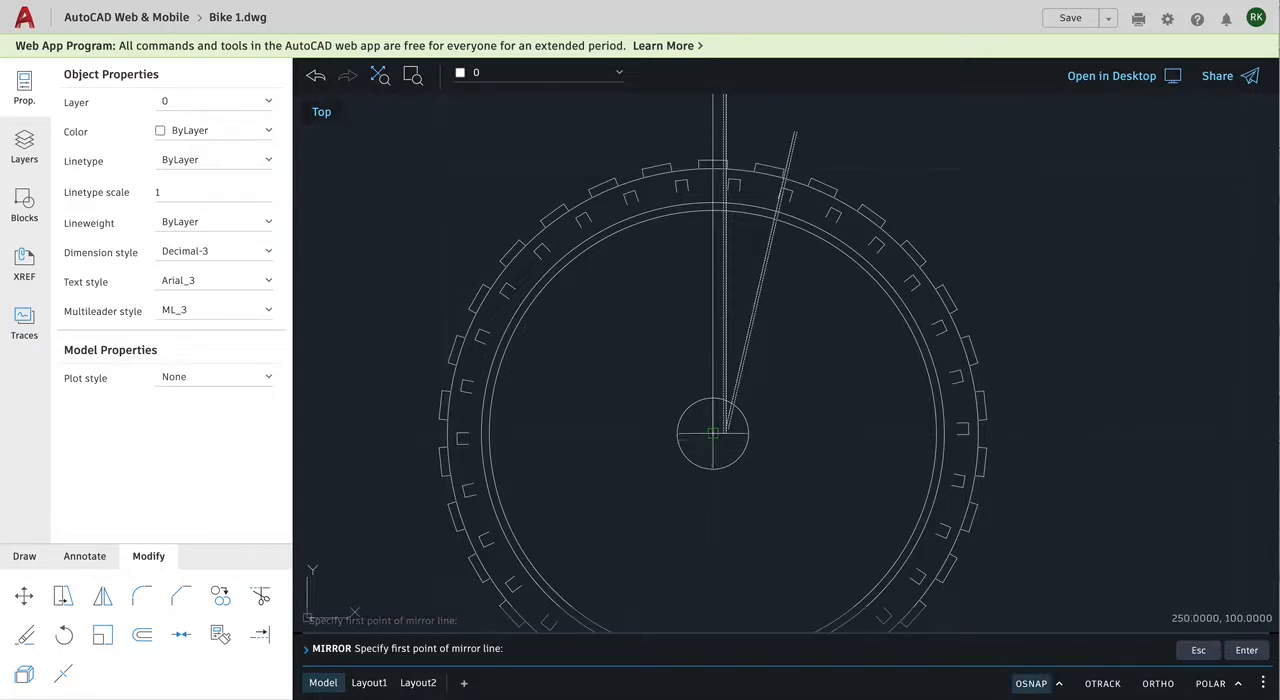
{"action": "left_click", "coordinate": [712, 433]}
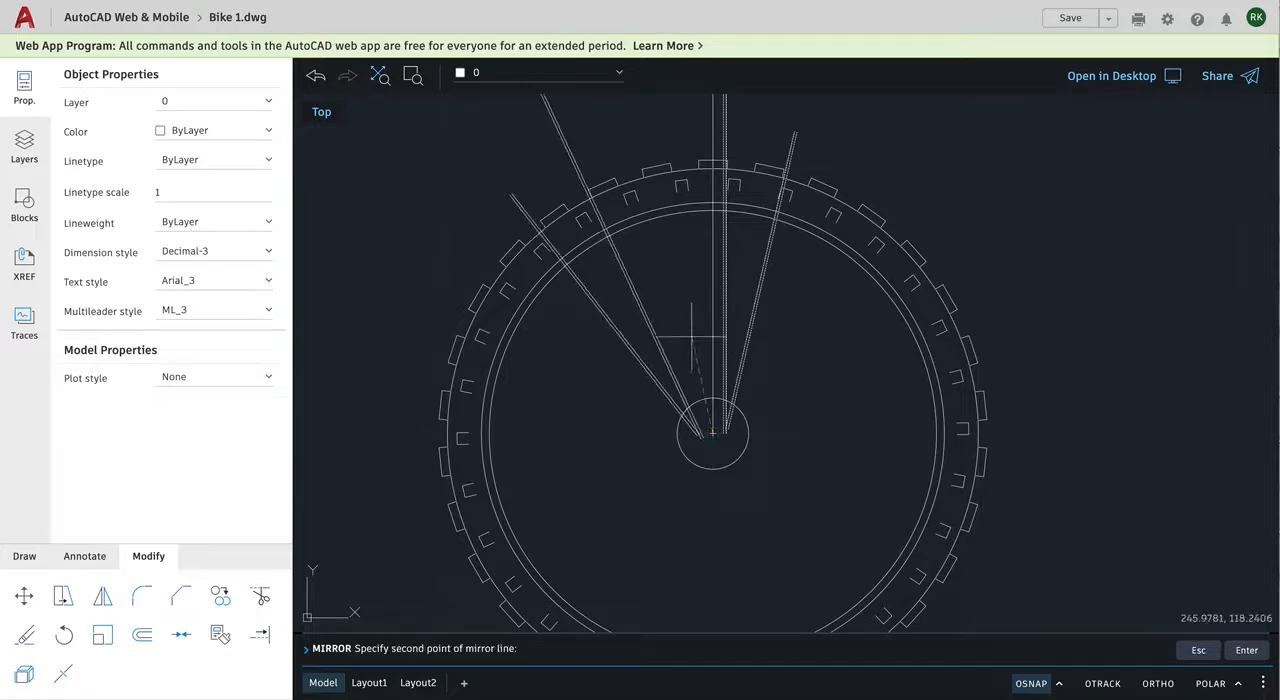
{"action": "left_click", "coordinate": [712, 211]}
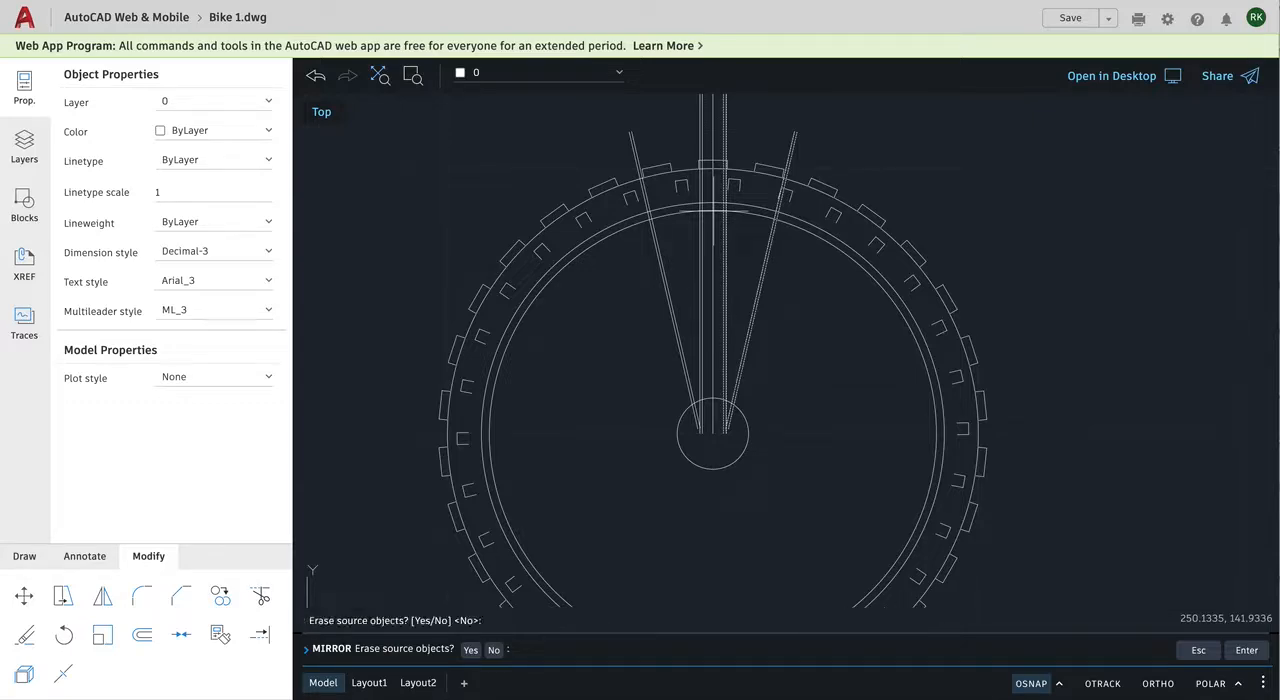
{"action": "key", "text": "Return"}
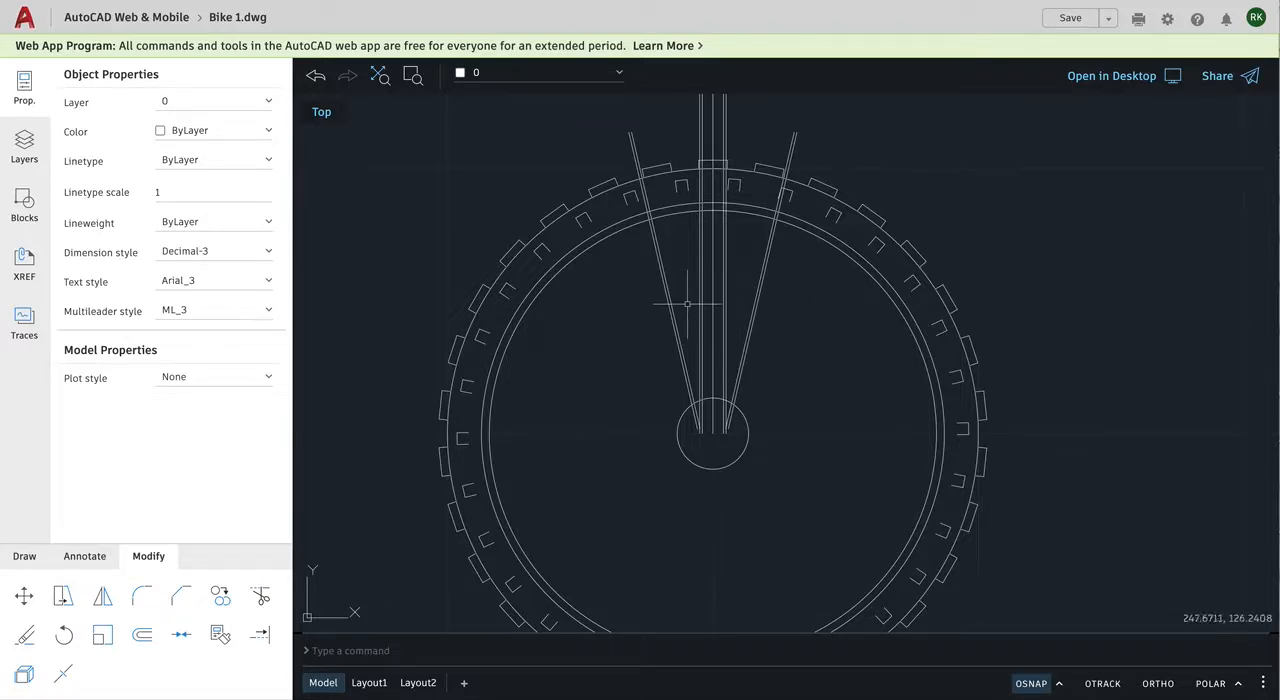
Step: Turn off object snap and trim the left pair of slanted spoke lines where they run inside the hub circle
{"action": "scroll", "coordinate": [732, 258], "scroll_direction": "up", "scroll_amount": 2}
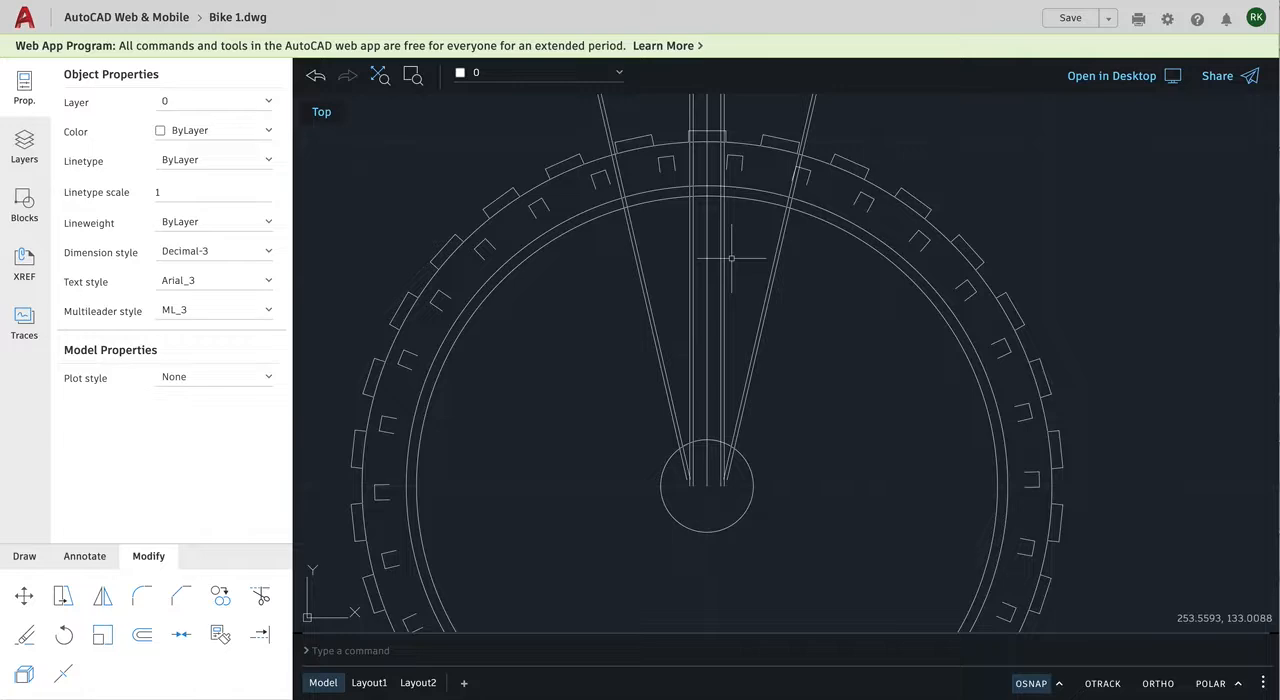
{"action": "scroll", "coordinate": [732, 258], "scroll_direction": "up", "scroll_amount": 2}
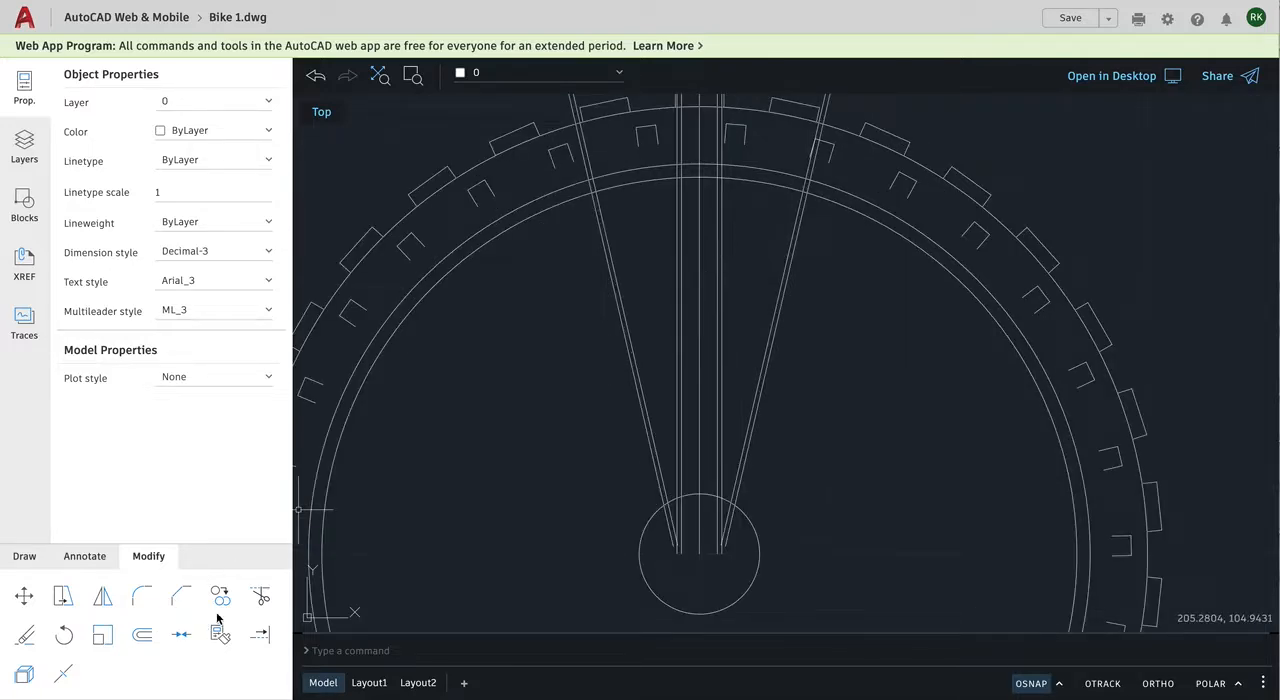
{"action": "left_click", "coordinate": [260, 597]}
{"action": "left_click", "coordinate": [1030, 684]}
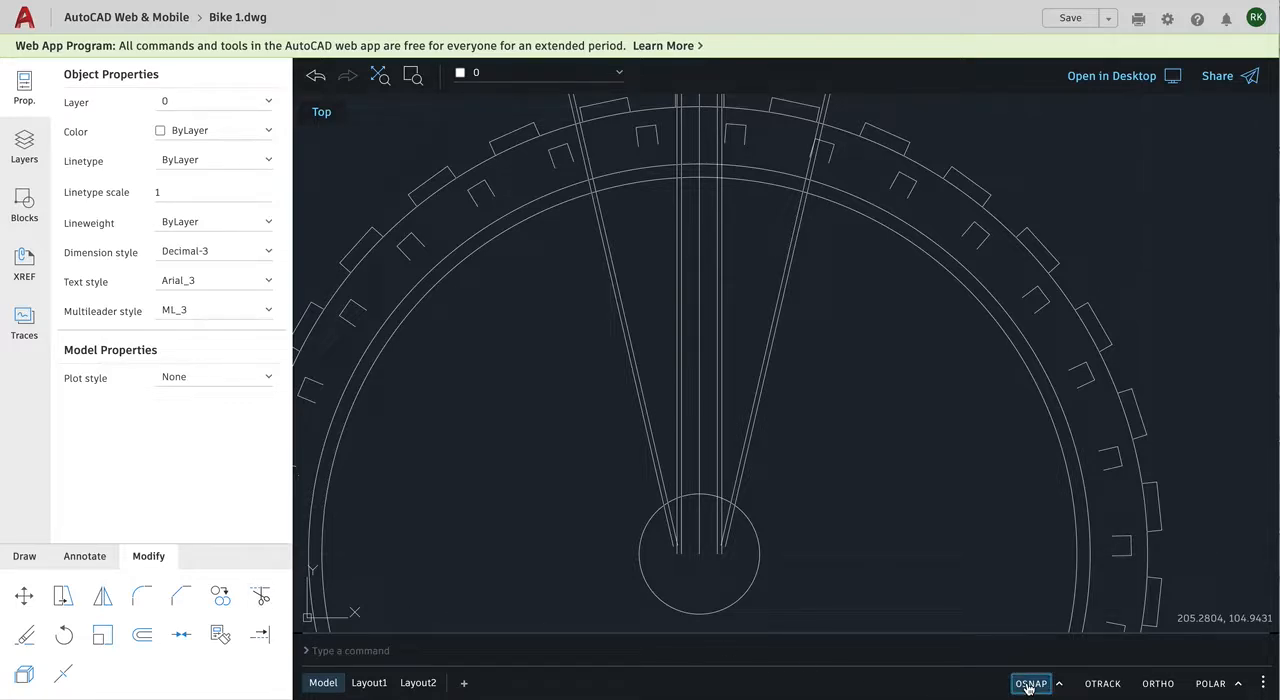
{"action": "left_click", "coordinate": [258, 597]}
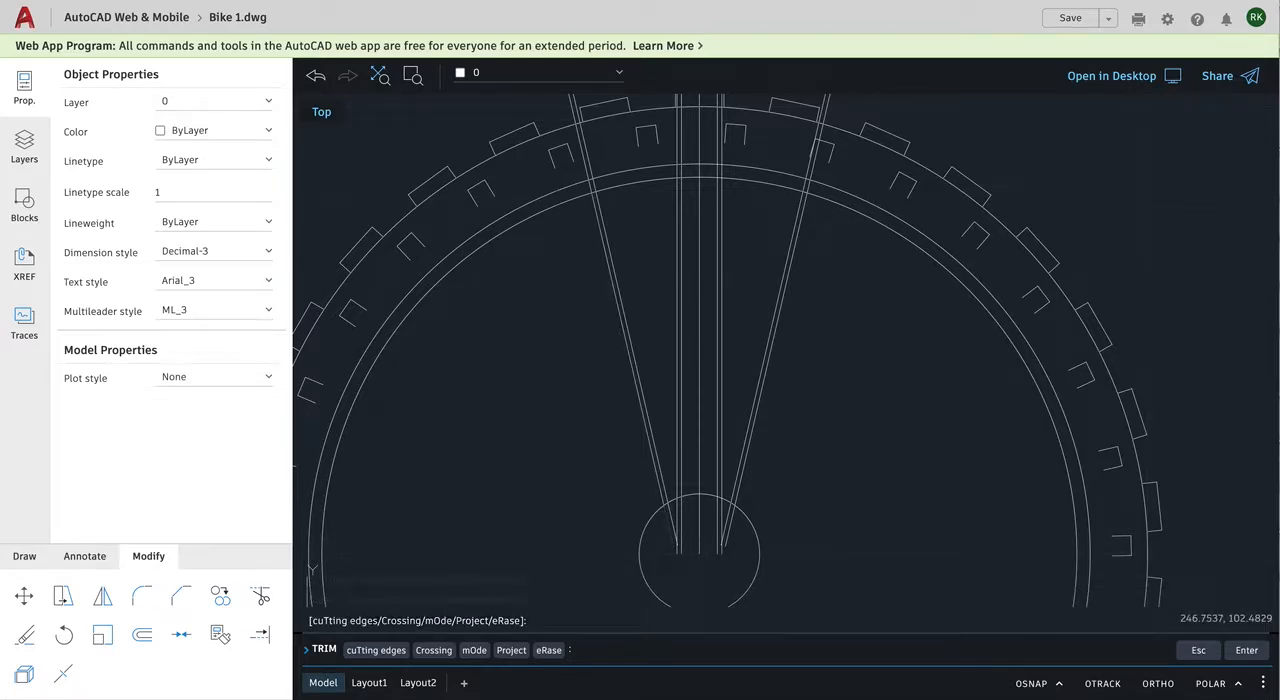
{"action": "left_click", "coordinate": [677, 511]}
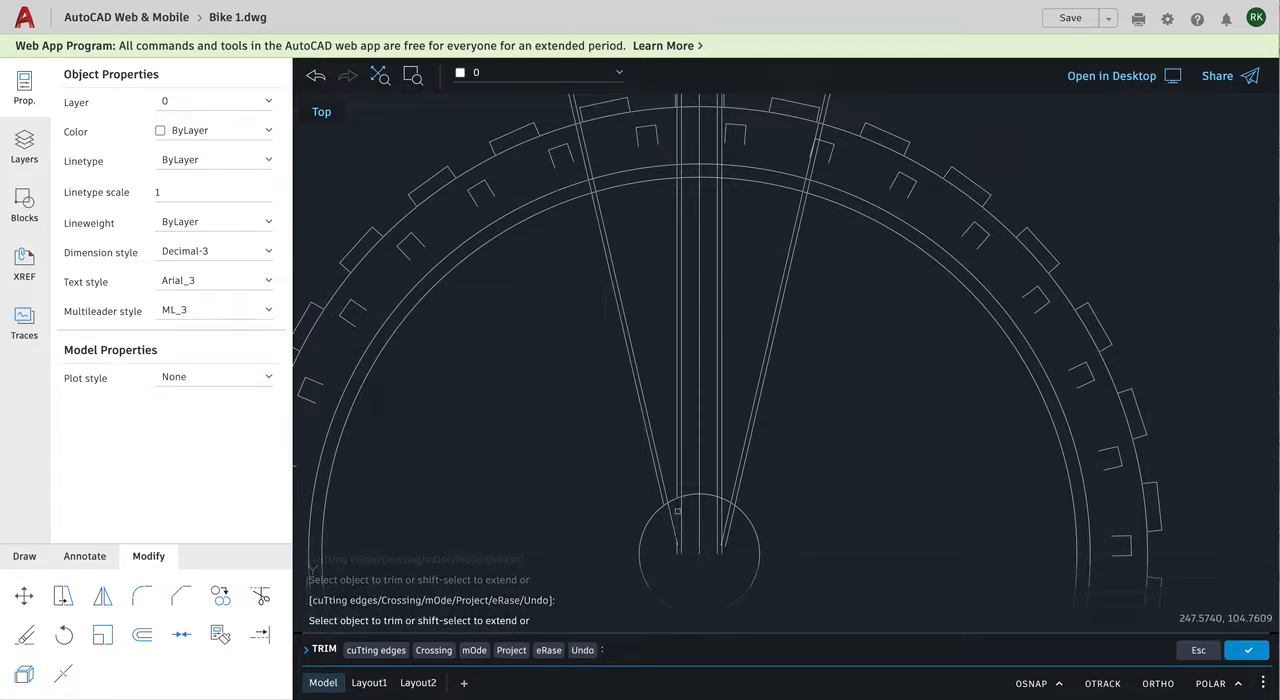
{"action": "left_click", "coordinate": [677, 511]}
{"action": "left_click", "coordinate": [671, 516]}
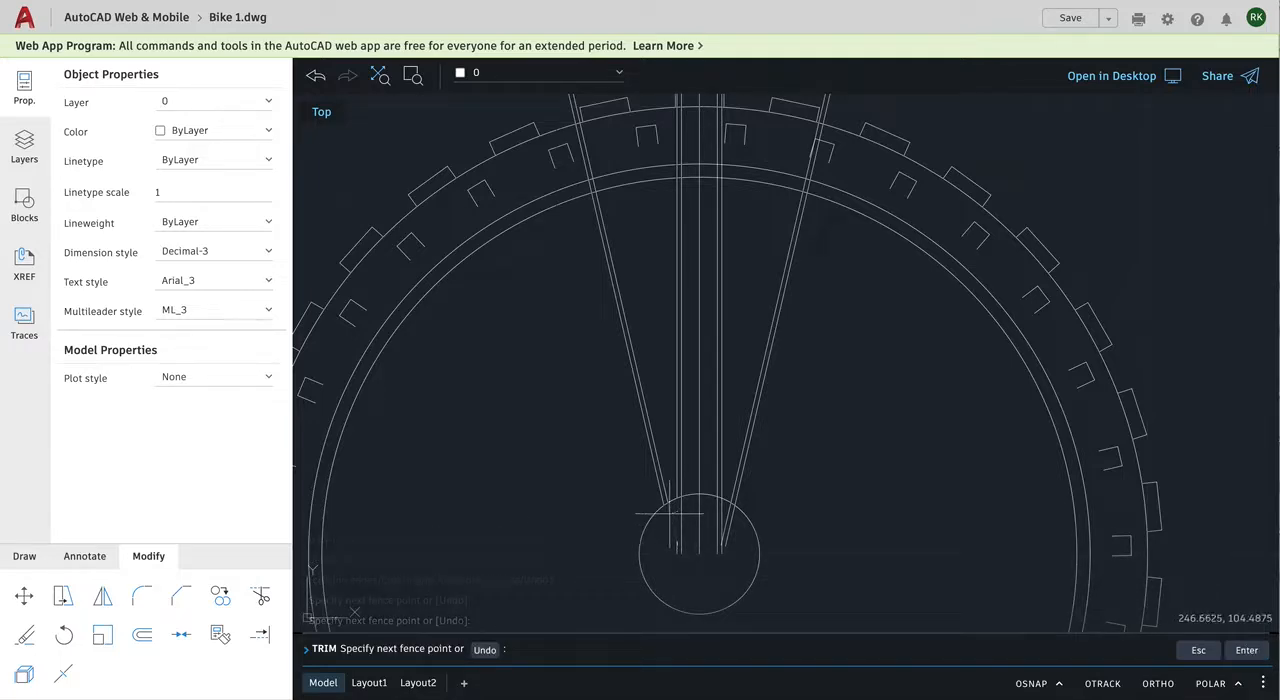
{"action": "key", "text": "Return"}
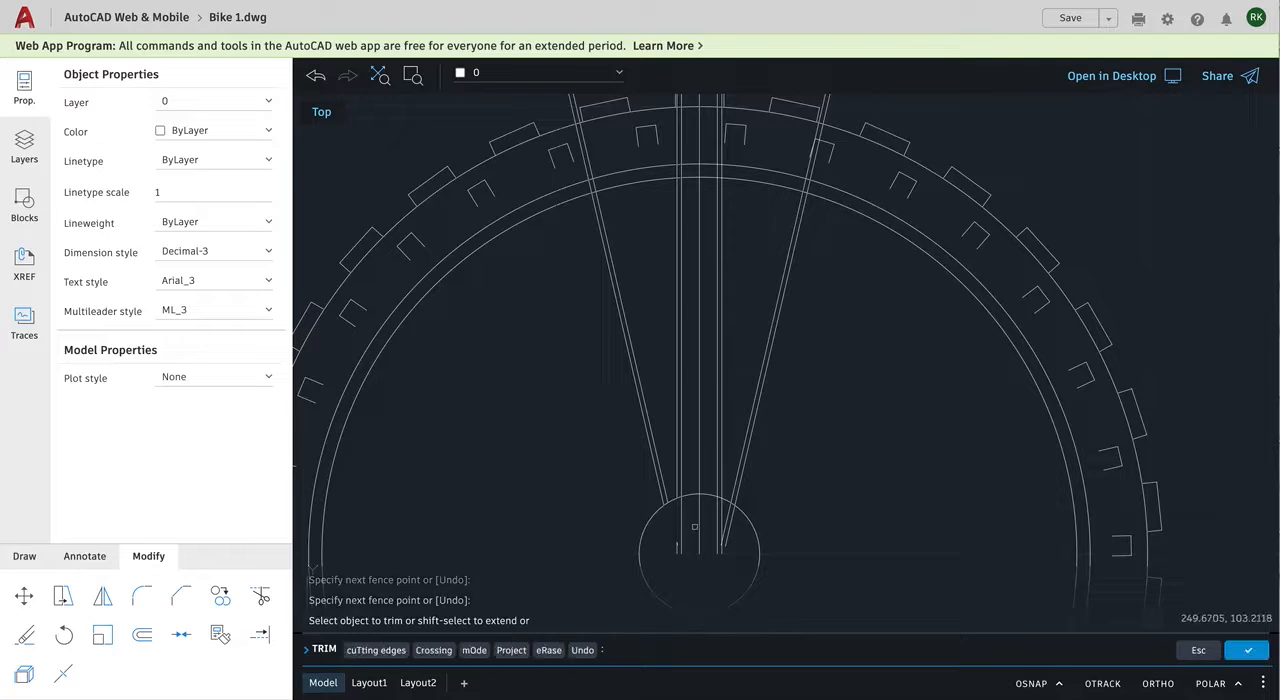
Step: Trim the vertical spoke lines and the right slanted pair back to the hub circle, keeping the center line
{"action": "left_click", "coordinate": [682, 523]}
{"action": "left_click", "coordinate": [699, 523]}
{"action": "left_click", "coordinate": [718, 522]}
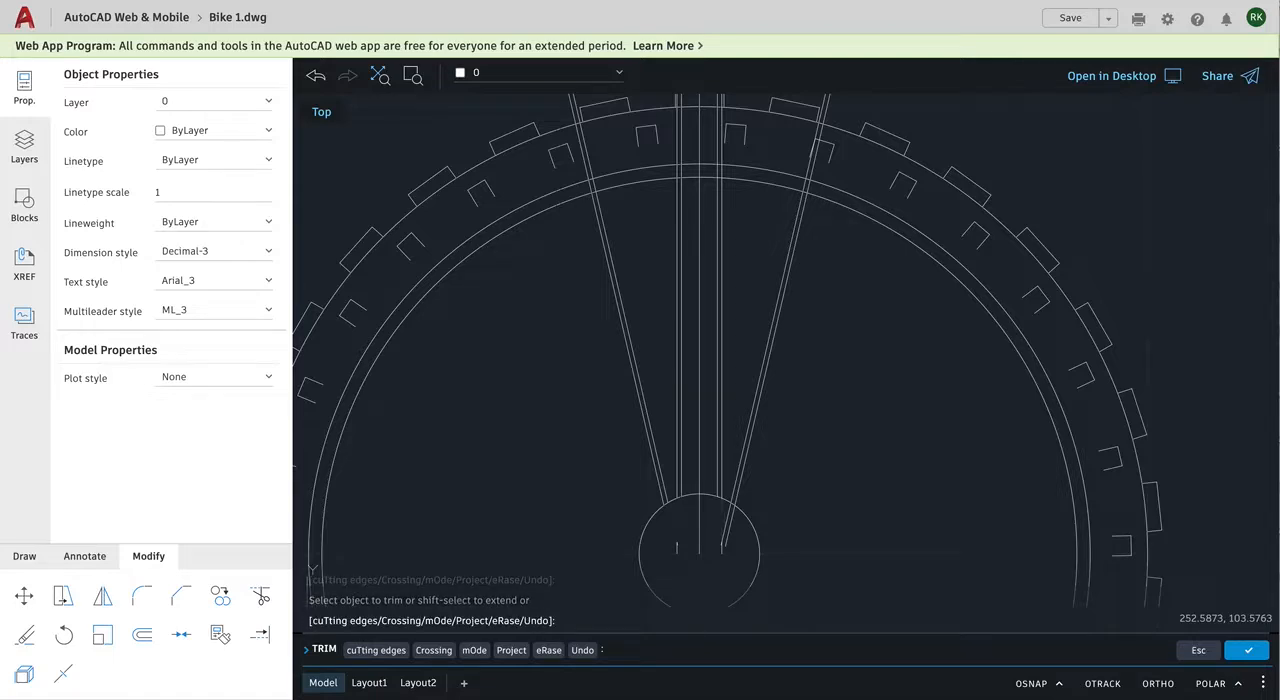
{"action": "left_click", "coordinate": [728, 524]}
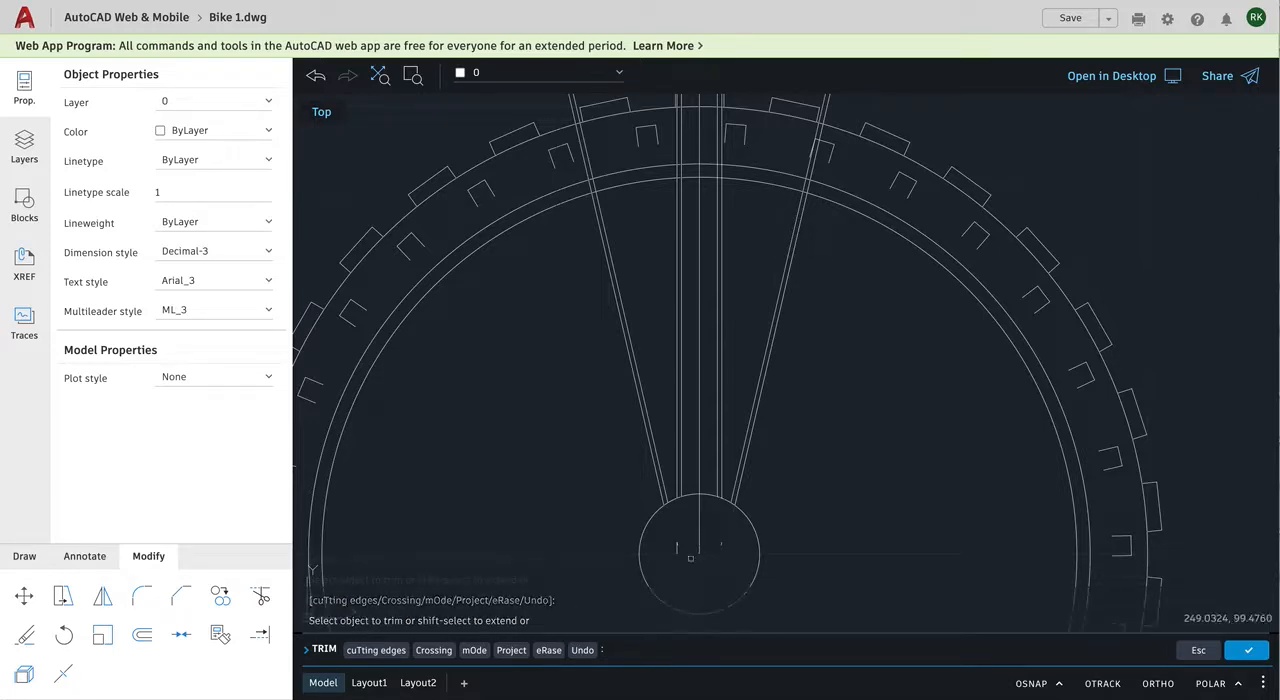
Step: Remove the short leftover spoke line fragments inside the hub circle with Trim
{"action": "scroll", "coordinate": [695, 548], "scroll_direction": "down", "scroll_amount": 2}
{"action": "scroll", "coordinate": [689, 557], "scroll_direction": "up", "scroll_amount": 3}
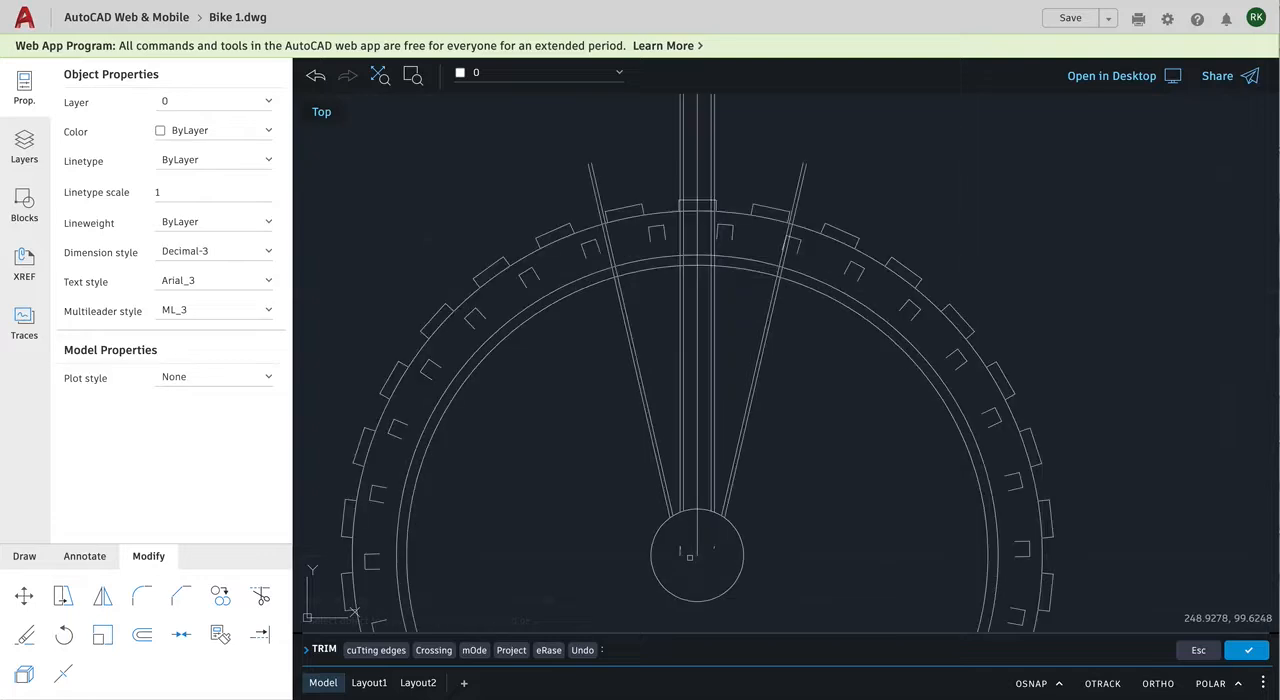
{"action": "scroll", "coordinate": [689, 557], "scroll_direction": "up", "scroll_amount": 3}
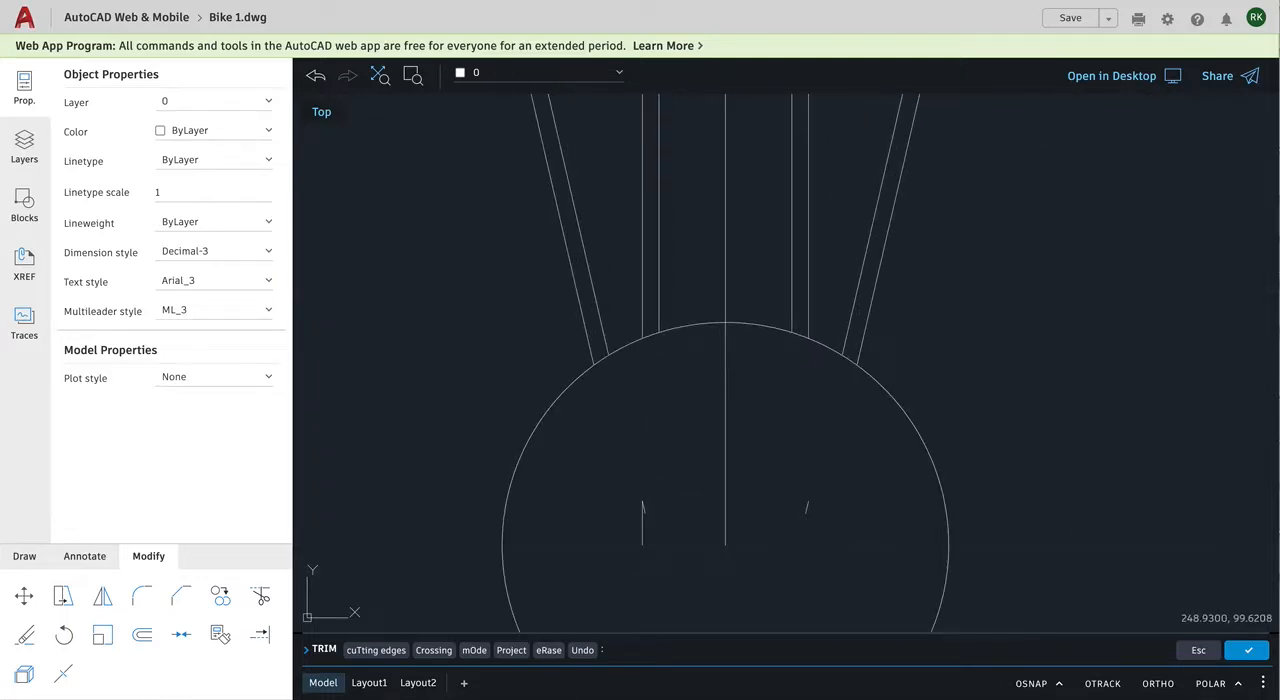
{"action": "scroll", "coordinate": [689, 557], "scroll_direction": "up", "scroll_amount": 2}
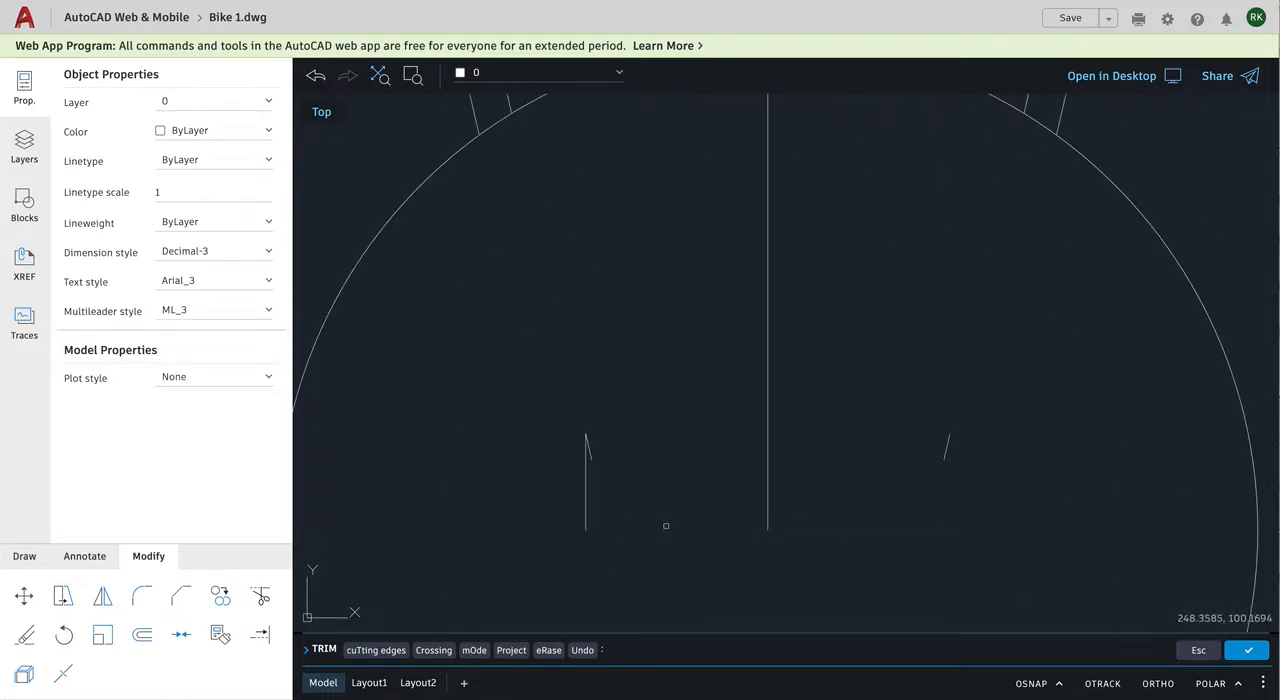
{"action": "left_click", "coordinate": [584, 480]}
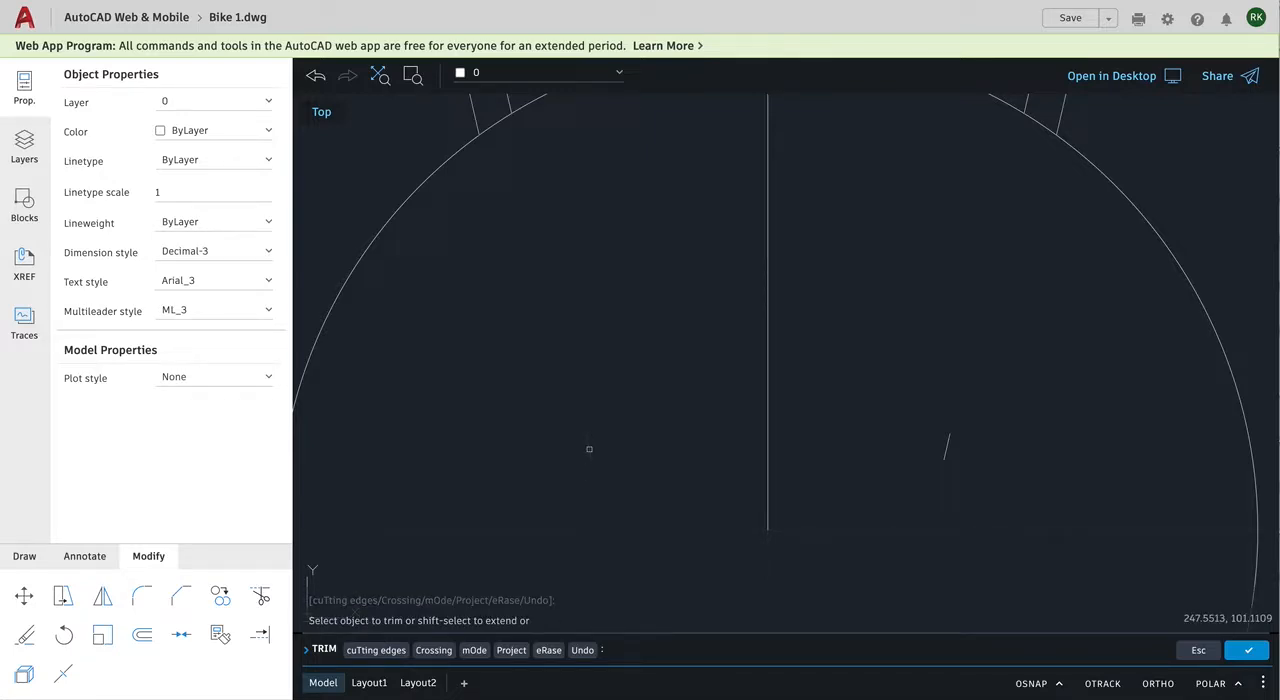
{"action": "left_click", "coordinate": [947, 445]}
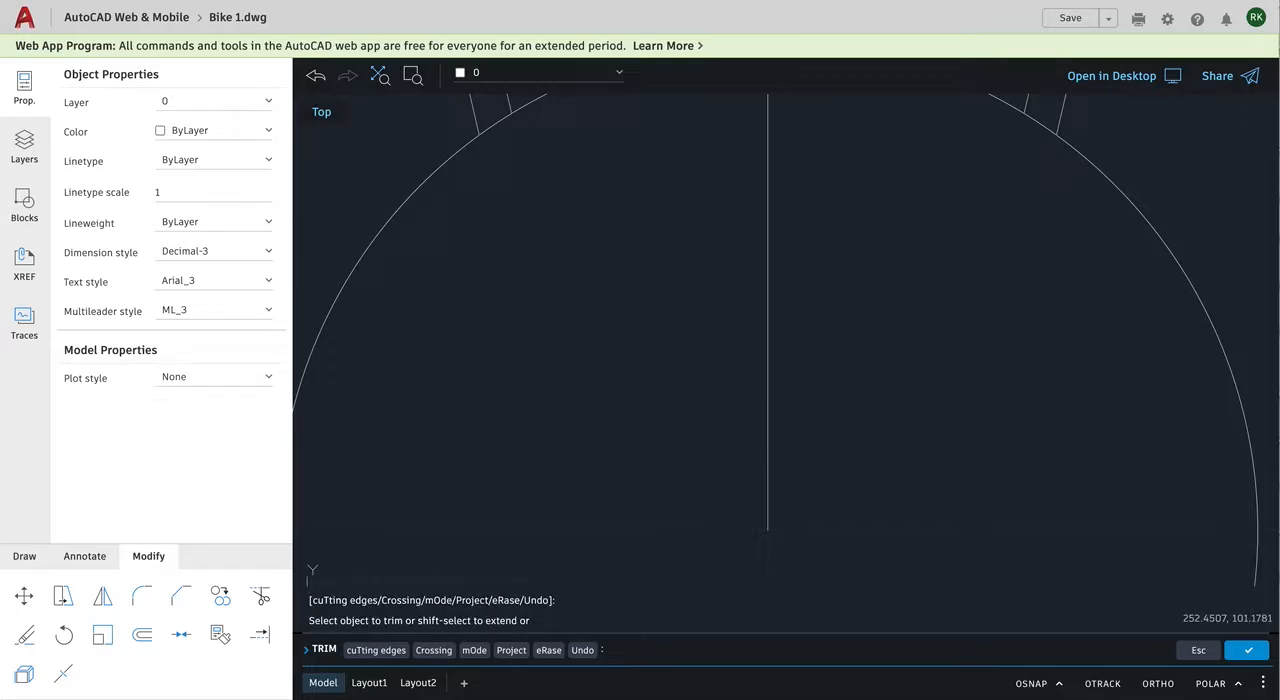
{"action": "scroll", "coordinate": [869, 446], "scroll_direction": "up", "scroll_amount": 3}
{"action": "scroll", "coordinate": [801, 428], "scroll_direction": "down", "scroll_amount": 4}
{"action": "scroll", "coordinate": [801, 428], "scroll_direction": "down", "scroll_amount": 5}
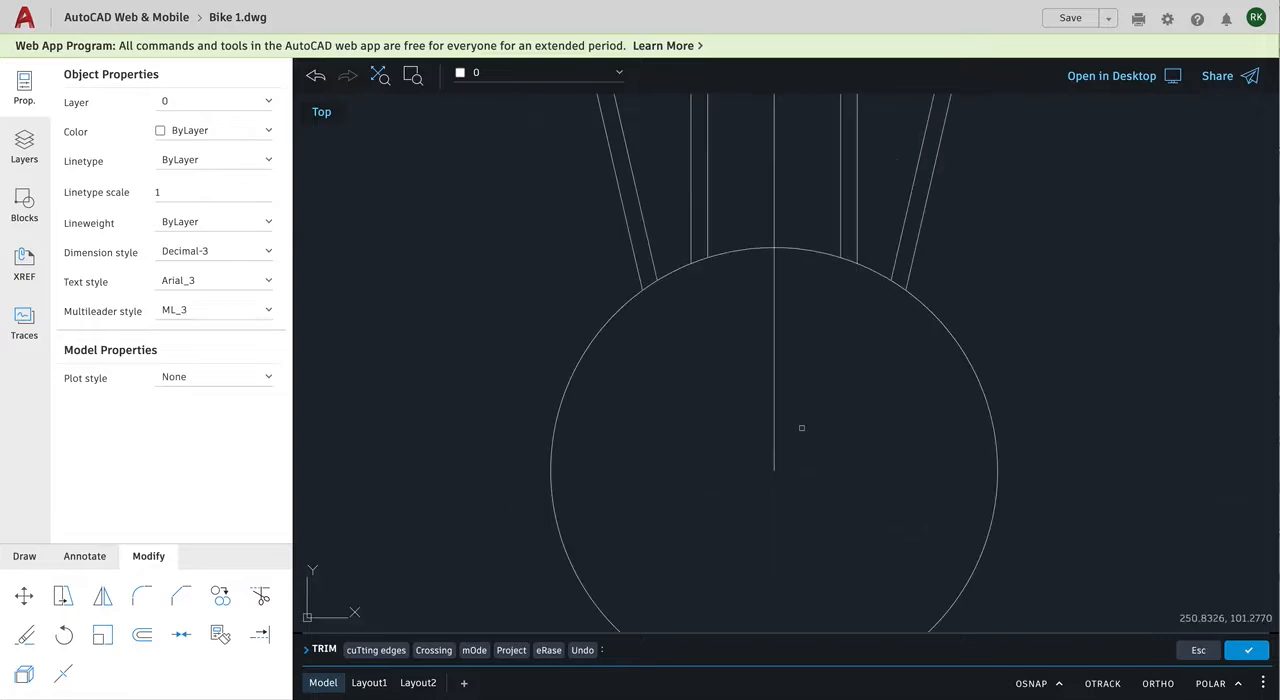
{"action": "scroll", "coordinate": [799, 428], "scroll_direction": "down", "scroll_amount": 6}
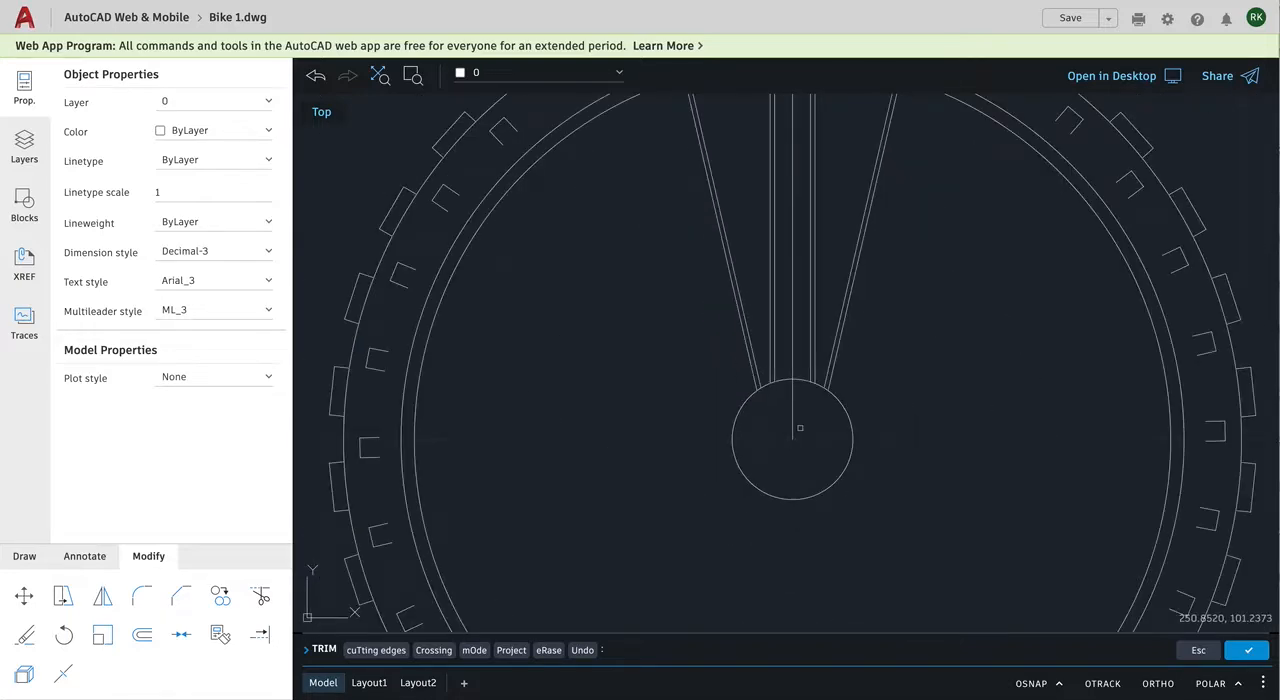
{"action": "scroll", "coordinate": [799, 428], "scroll_direction": "down", "scroll_amount": 7}
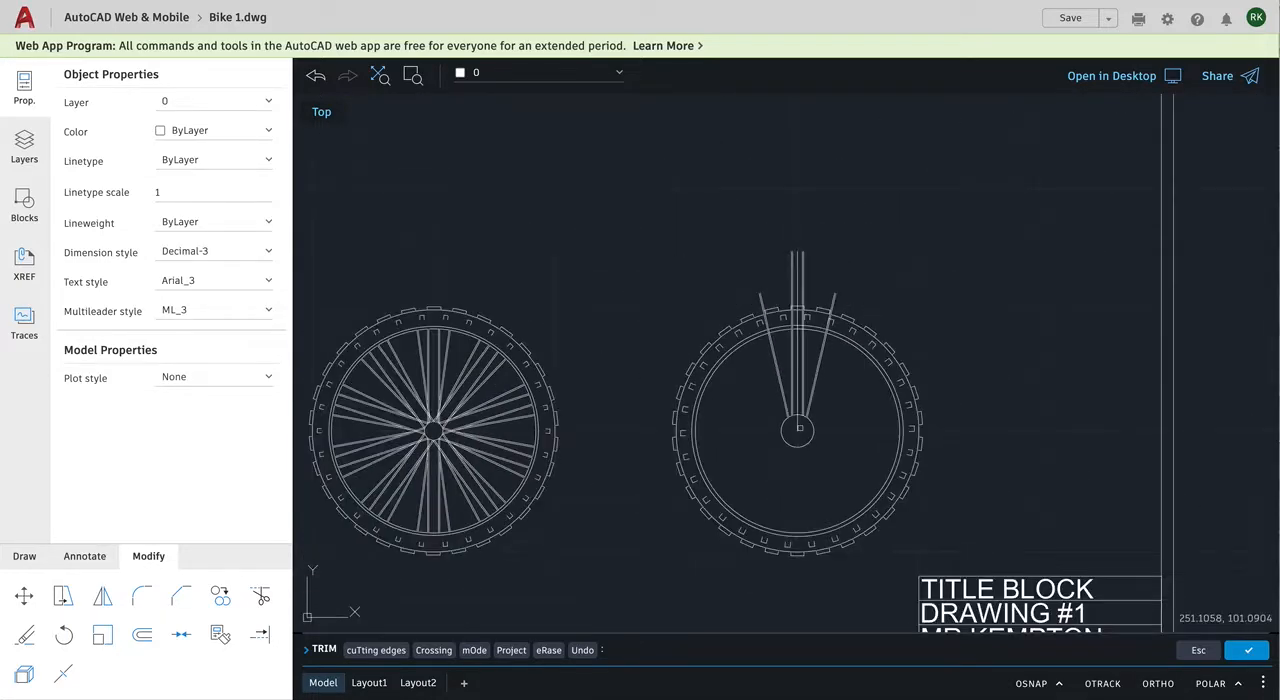
{"action": "scroll", "coordinate": [799, 428], "scroll_direction": "down", "scroll_amount": 4}
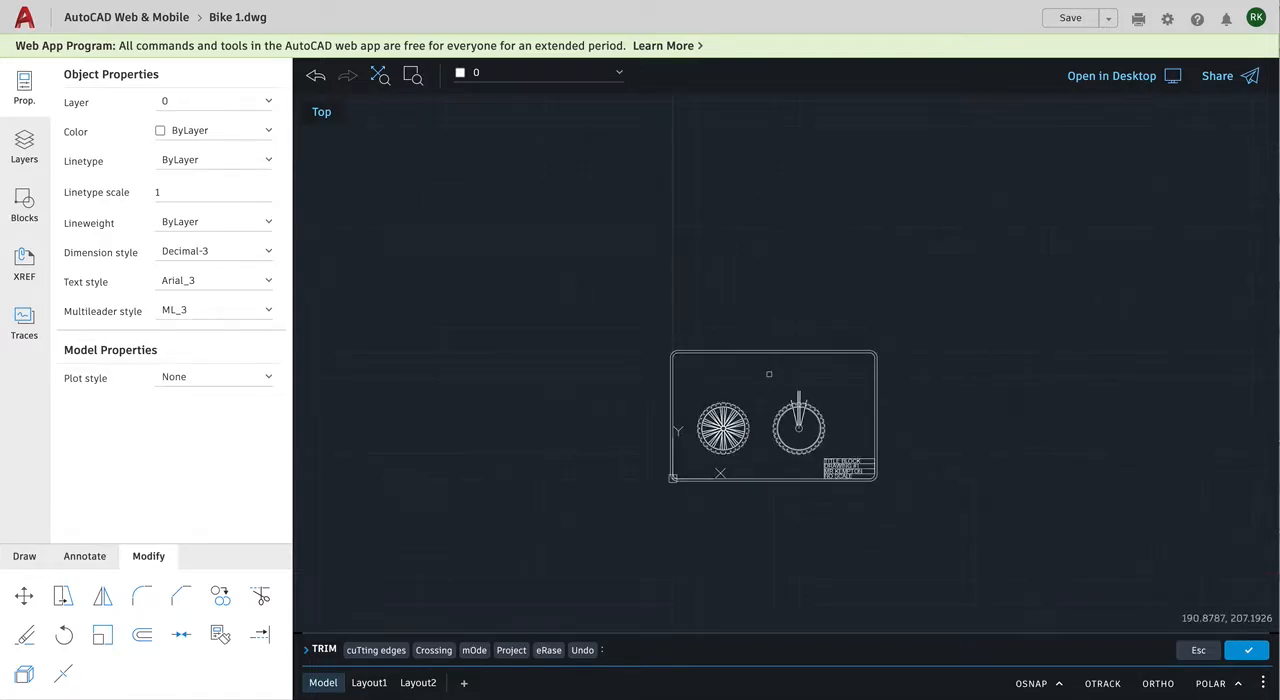
{"action": "scroll", "coordinate": [770, 374], "scroll_direction": "up", "scroll_amount": 2}
{"action": "scroll", "coordinate": [772, 374], "scroll_direction": "up", "scroll_amount": 5}
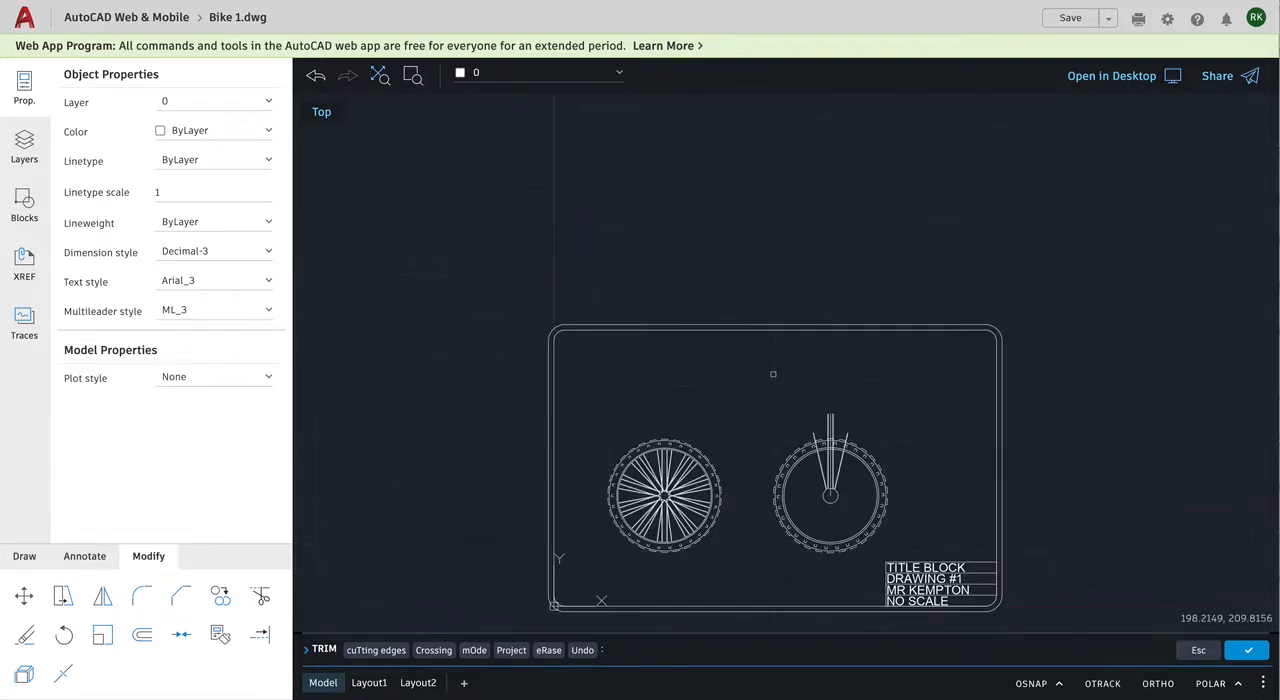
{"action": "scroll", "coordinate": [774, 373], "scroll_direction": "up", "scroll_amount": 5}
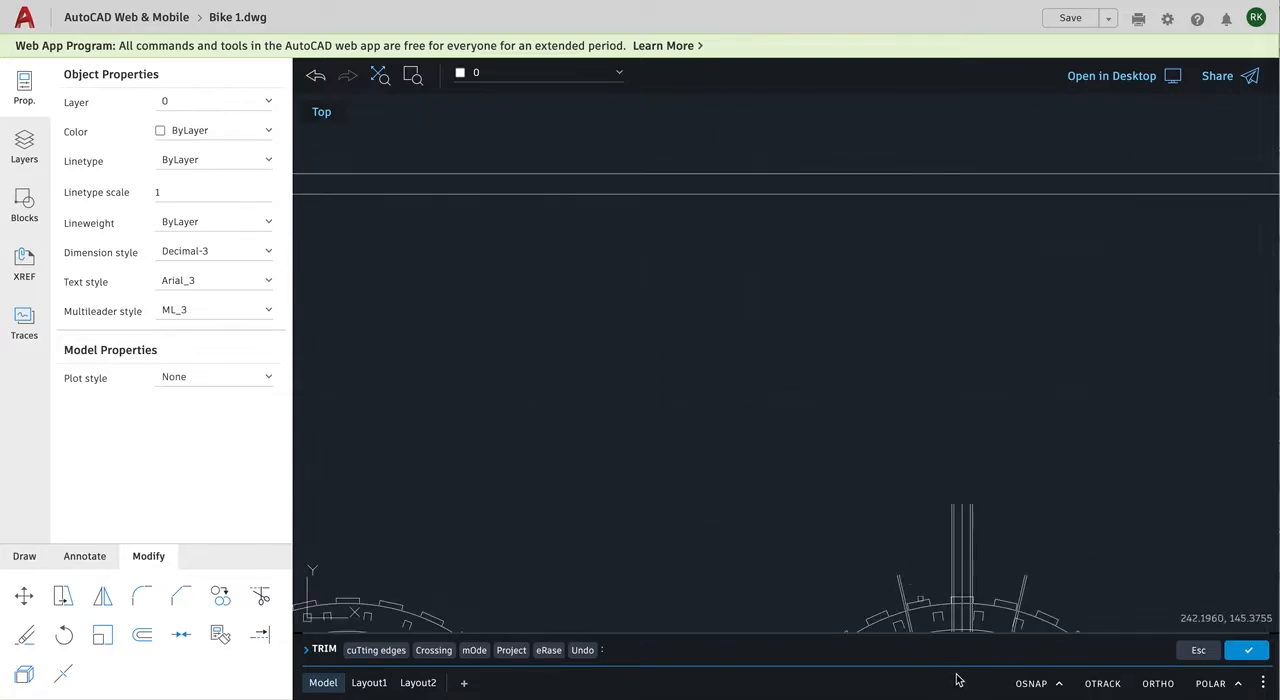
{"action": "scroll", "coordinate": [949, 559], "scroll_direction": "down", "scroll_amount": 3}
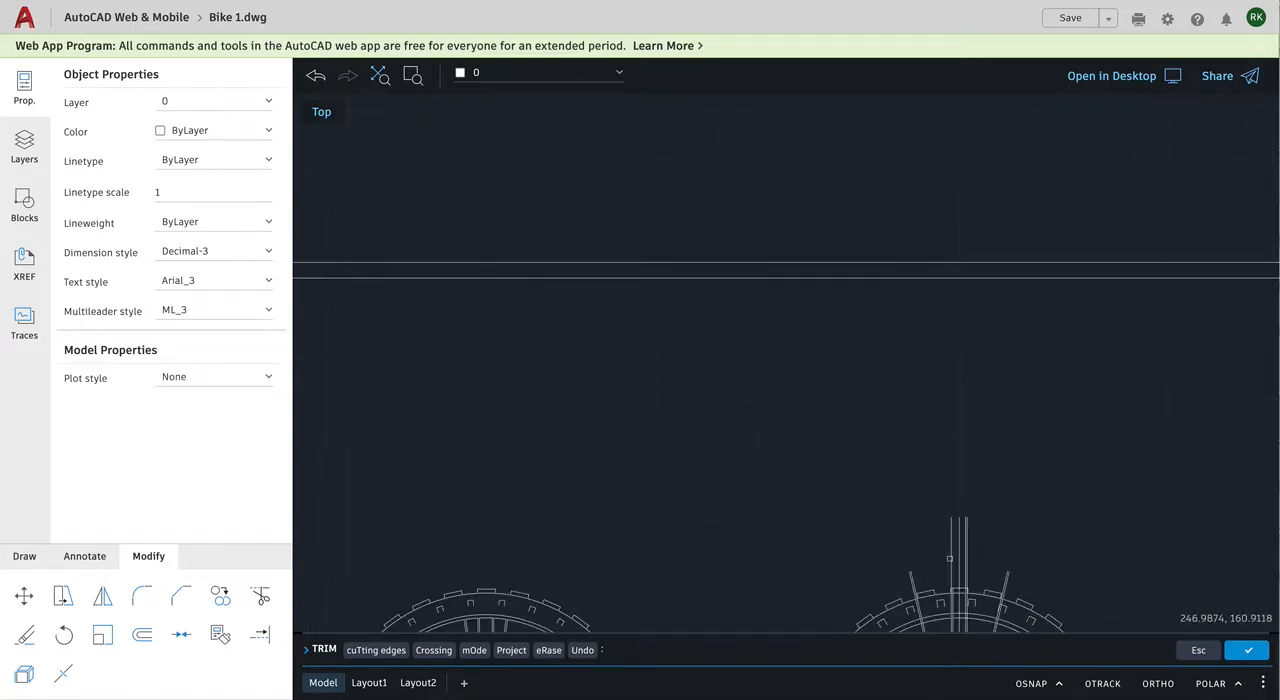
{"action": "scroll", "coordinate": [921, 525], "scroll_direction": "down", "scroll_amount": 4}
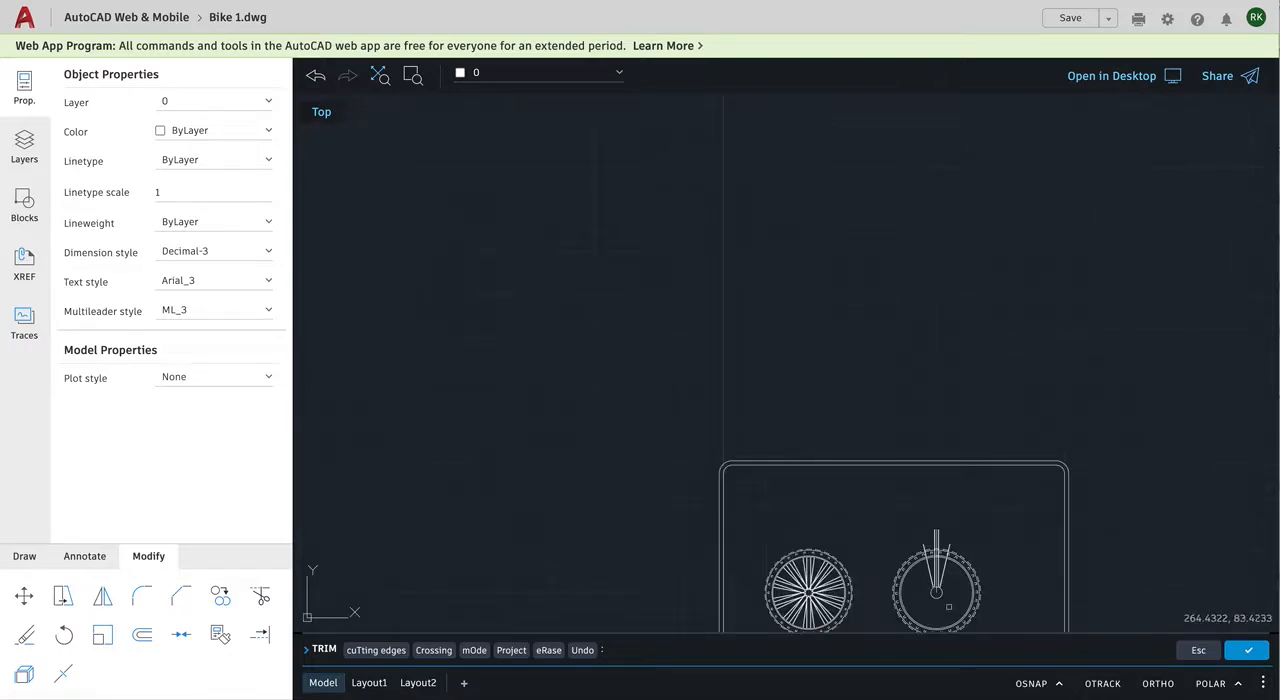
Step: Trim the slanted and vertical spoke lines between the two rim circles, leaving the center line untrimmed
{"action": "scroll", "coordinate": [949, 606], "scroll_direction": "up", "scroll_amount": 5}
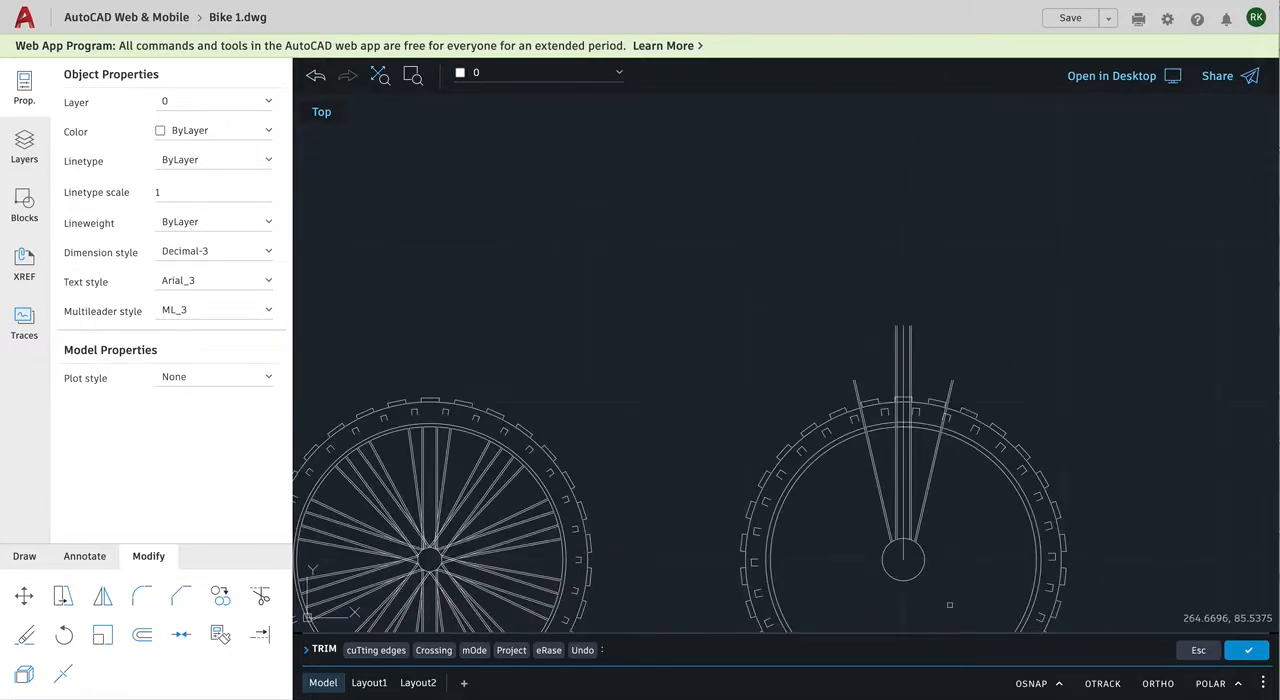
{"action": "scroll", "coordinate": [949, 605], "scroll_direction": "up", "scroll_amount": 2}
{"action": "scroll", "coordinate": [949, 605], "scroll_direction": "up", "scroll_amount": 1}
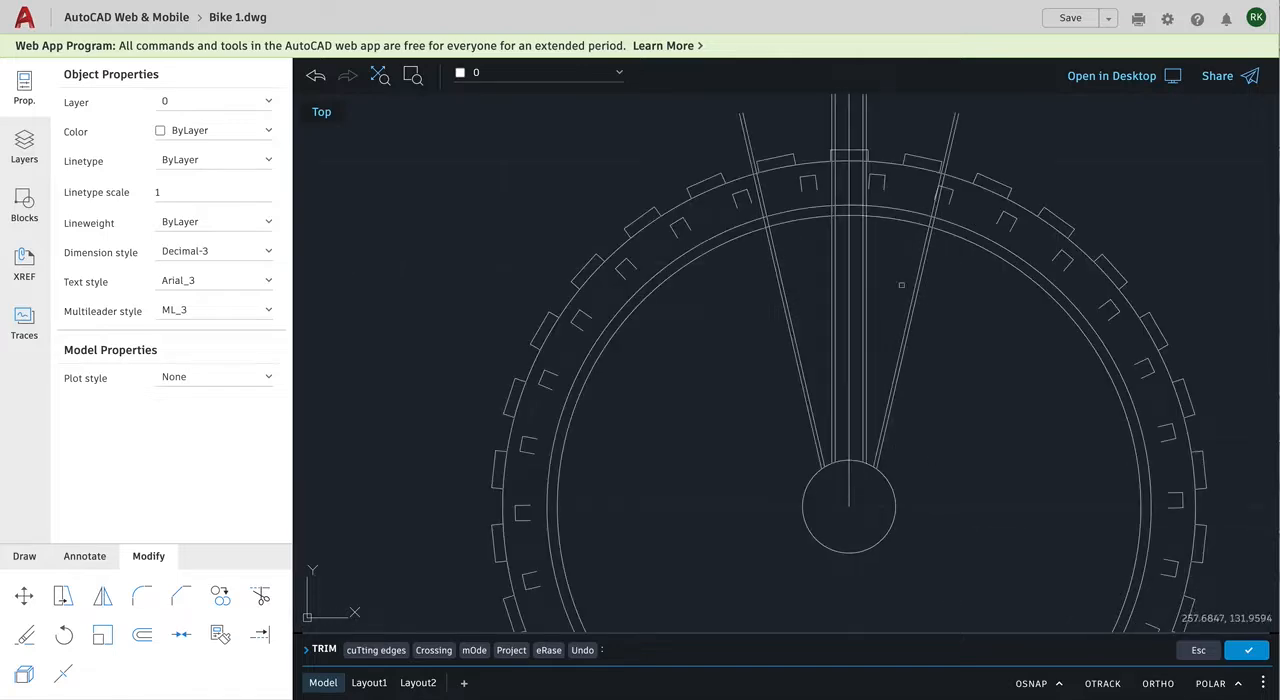
{"action": "left_click", "coordinate": [952, 146]}
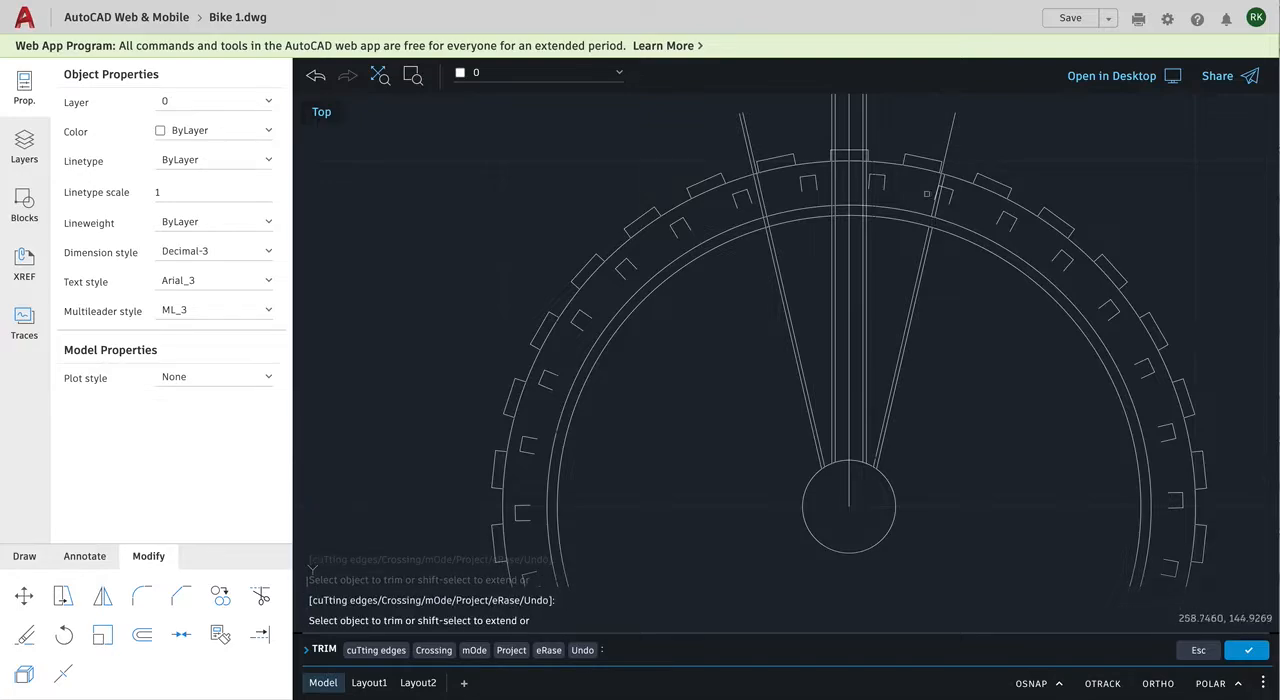
{"action": "scroll", "coordinate": [868, 208], "scroll_direction": "down", "scroll_amount": 1}
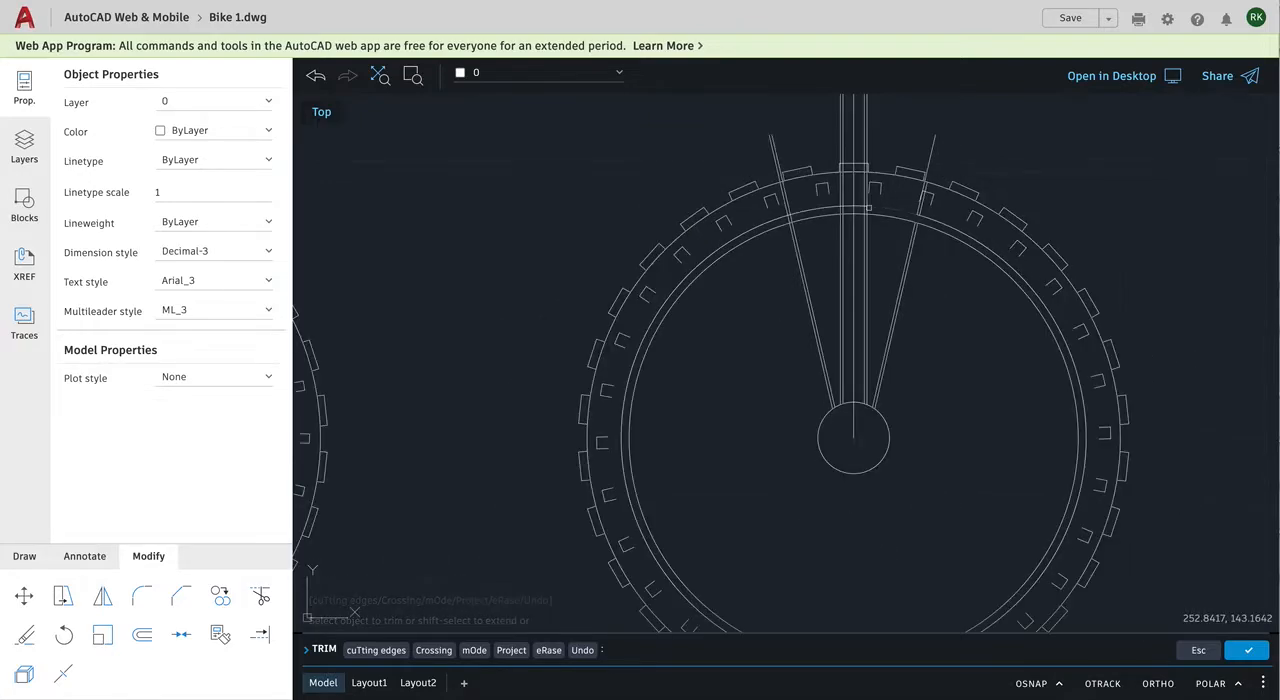
{"action": "scroll", "coordinate": [868, 208], "scroll_direction": "up", "scroll_amount": 2}
{"action": "scroll", "coordinate": [868, 208], "scroll_direction": "up", "scroll_amount": 2}
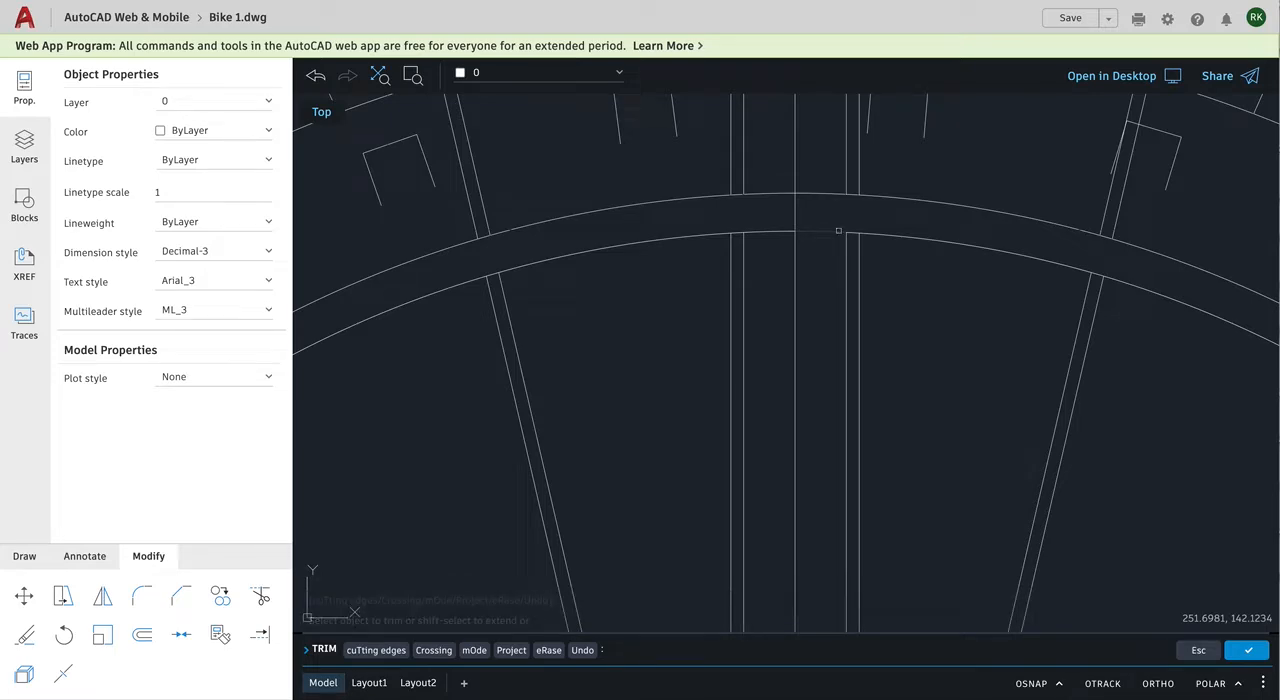
{"action": "key", "text": "Escape"}
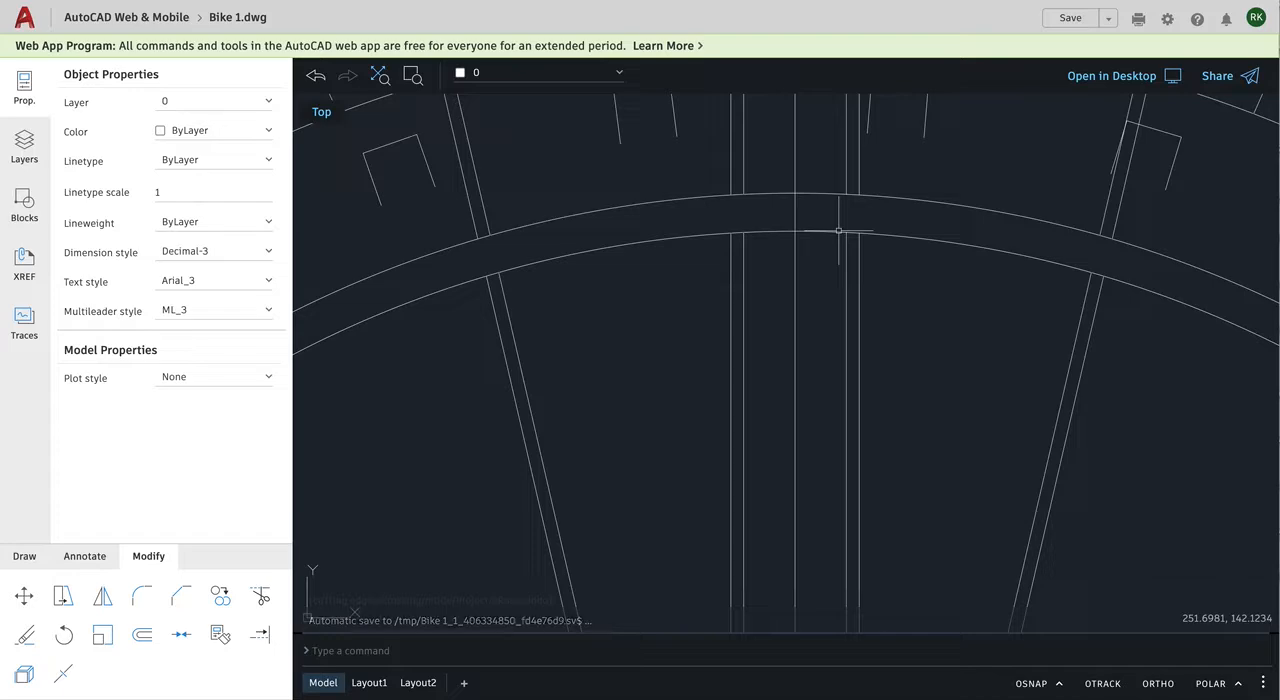
Step: Delete the inner line of the right vertical pair outside the rim and the wheel's vertical center line
{"action": "scroll", "coordinate": [770, 280], "scroll_direction": "up", "scroll_amount": 3}
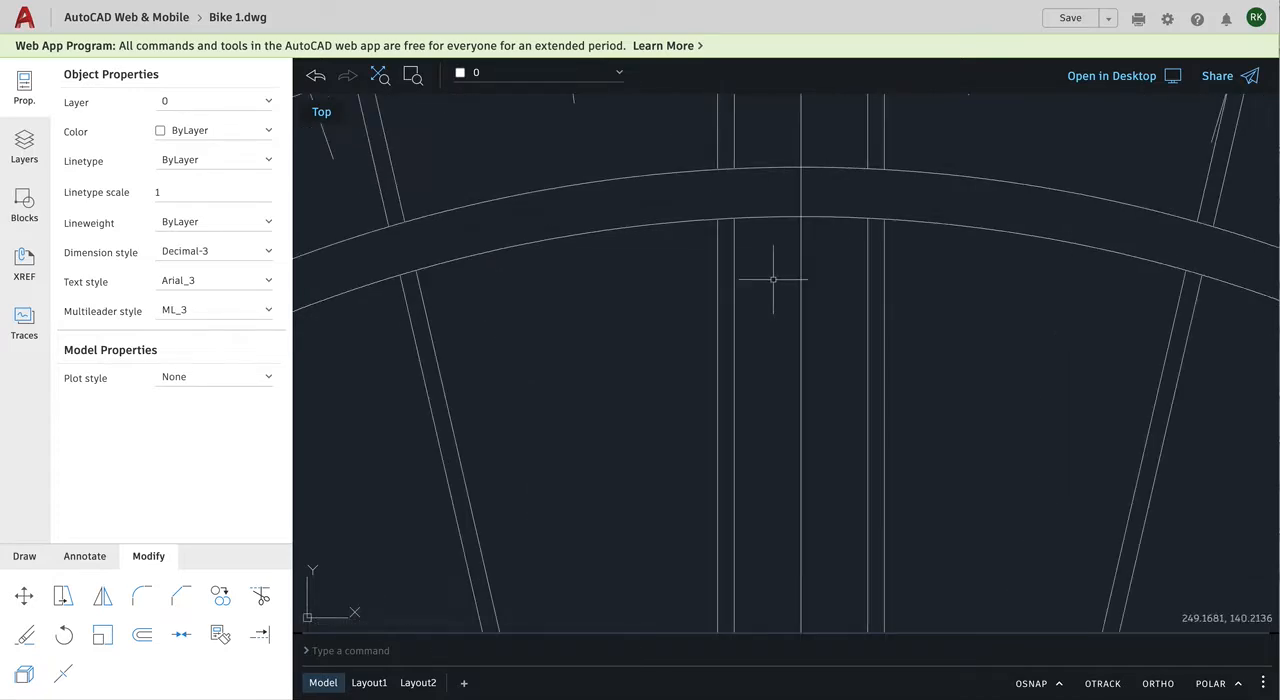
{"action": "scroll", "coordinate": [750, 224], "scroll_direction": "down", "scroll_amount": 3}
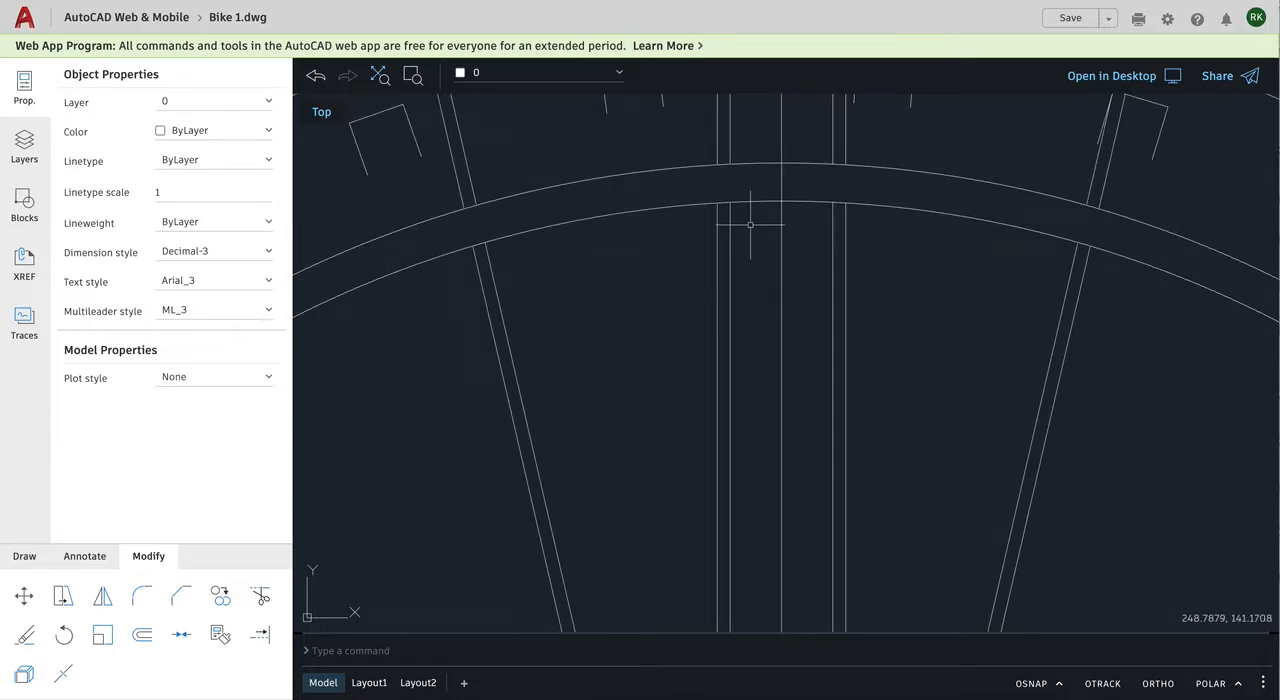
{"action": "scroll", "coordinate": [750, 224], "scroll_direction": "down", "scroll_amount": 2}
{"action": "scroll", "coordinate": [750, 224], "scroll_direction": "down", "scroll_amount": 2}
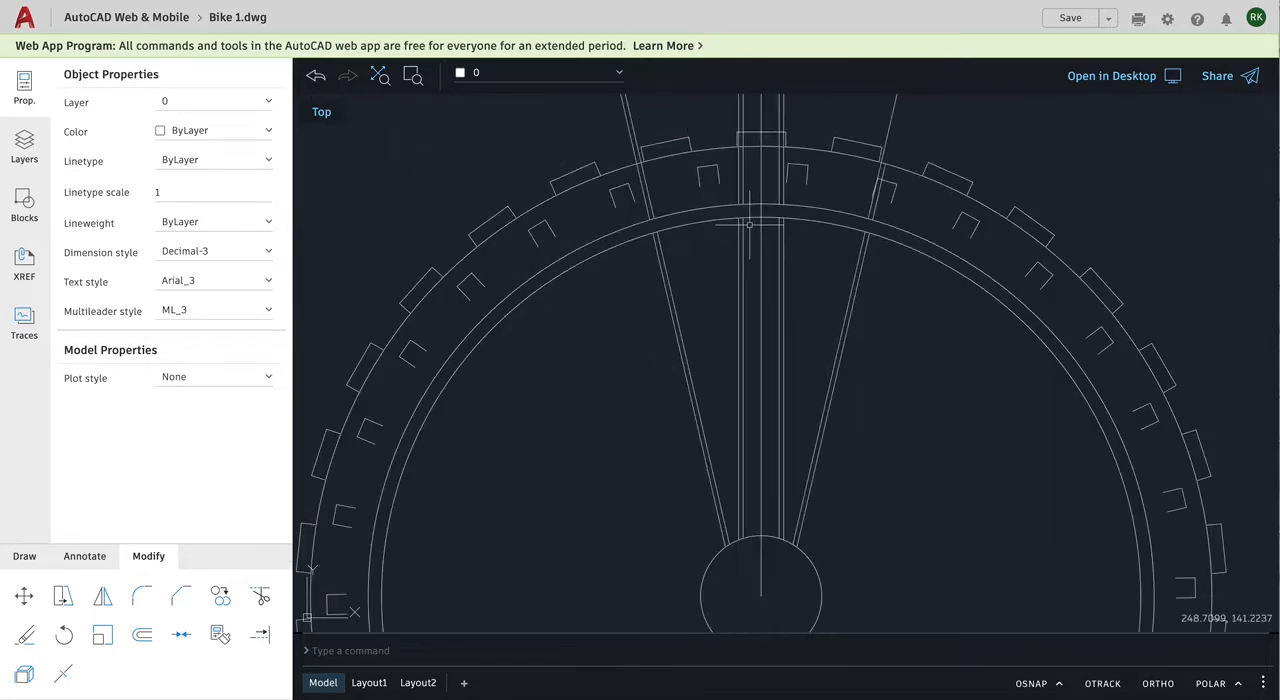
{"action": "scroll", "coordinate": [750, 224], "scroll_direction": "down", "scroll_amount": 3}
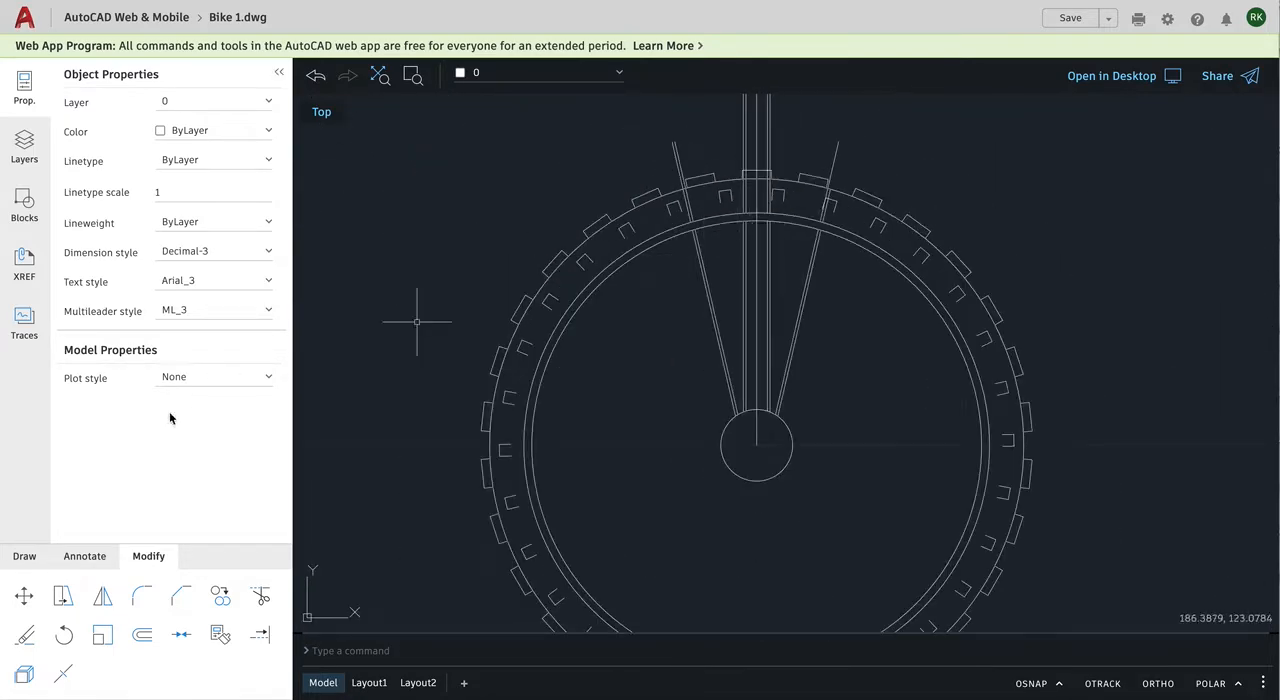
{"action": "left_click", "coordinate": [767, 131]}
{"action": "key", "text": "Delete"}
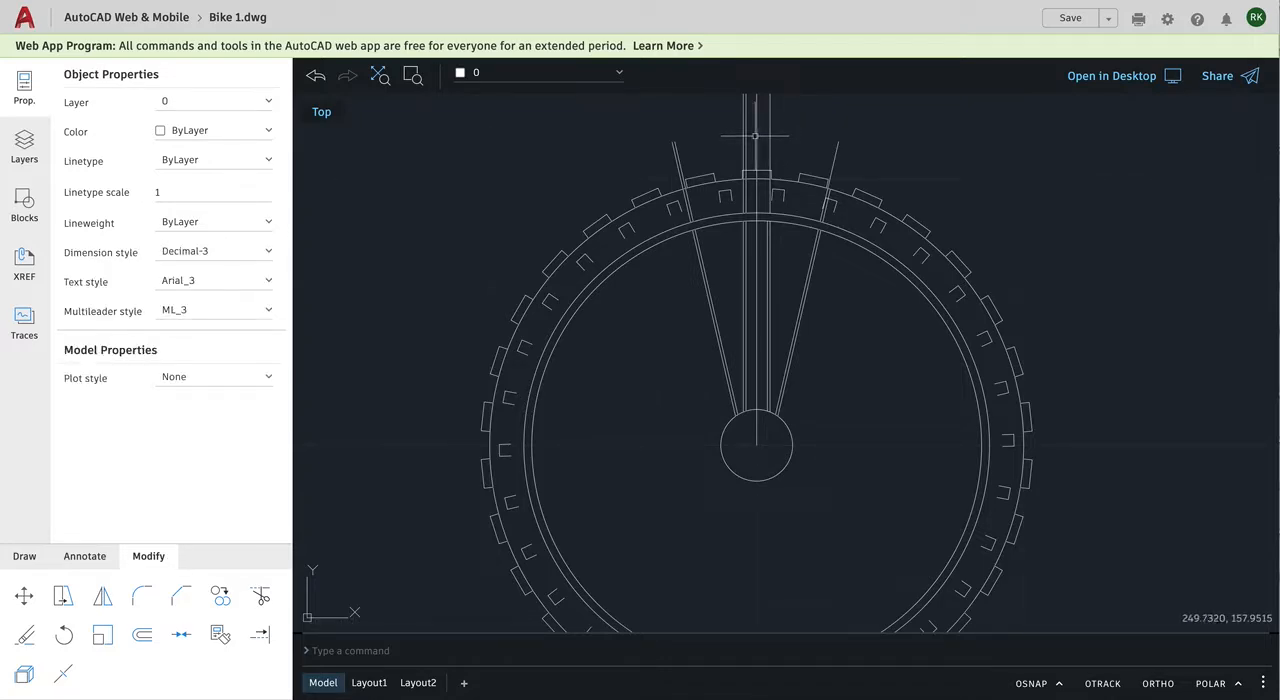
{"action": "left_click", "coordinate": [756, 135]}
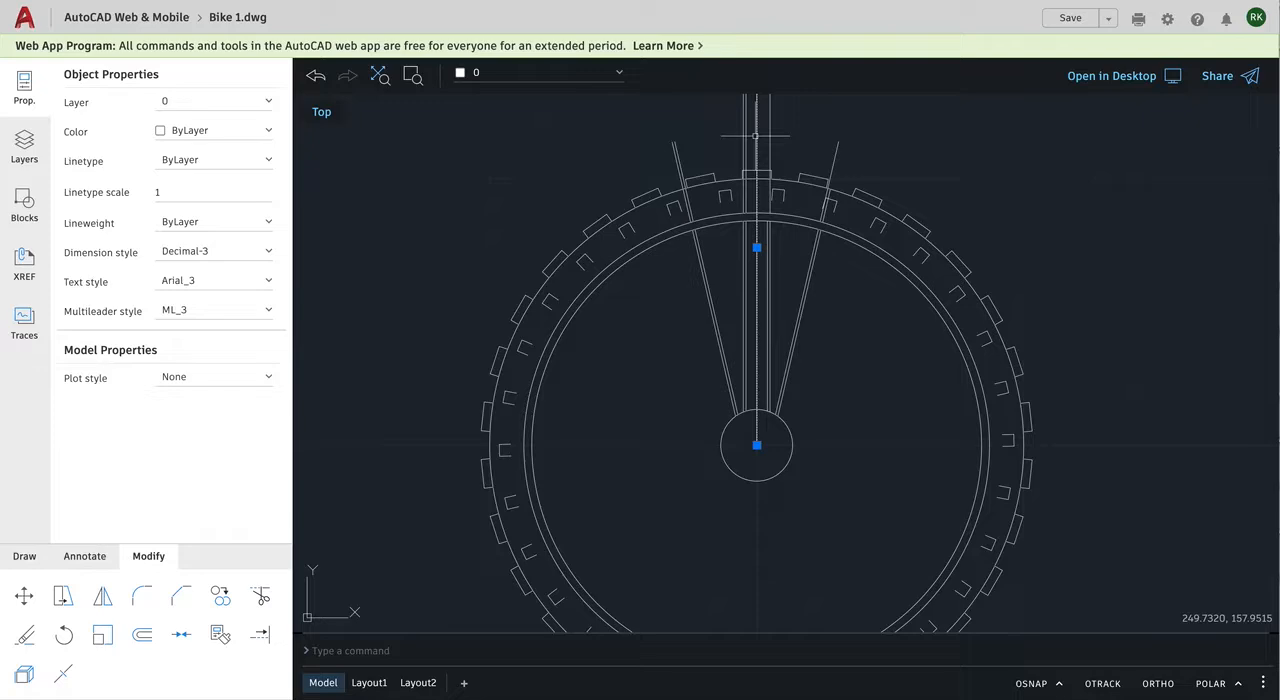
{"action": "key", "text": "Delete"}
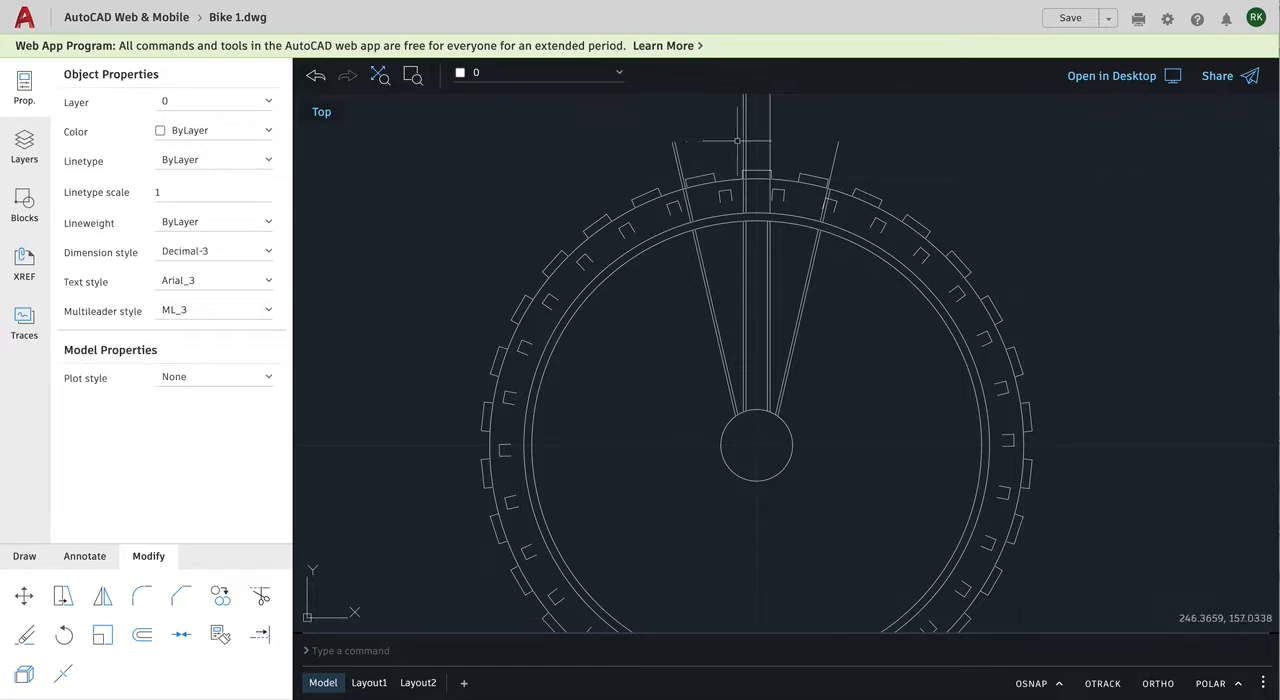
Step: Delete the two leftover lines of the left vertical spoke pair that extend outside the rim
{"action": "left_click", "coordinate": [743, 135]}
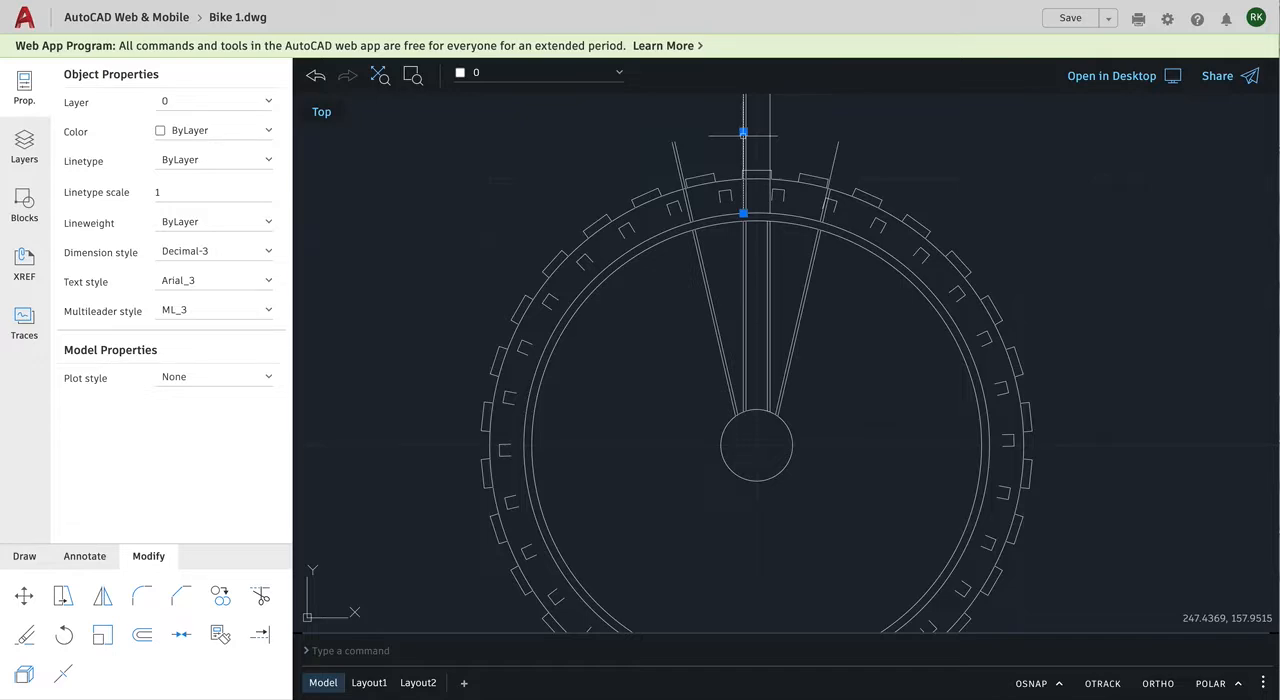
{"action": "key", "text": "Delete"}
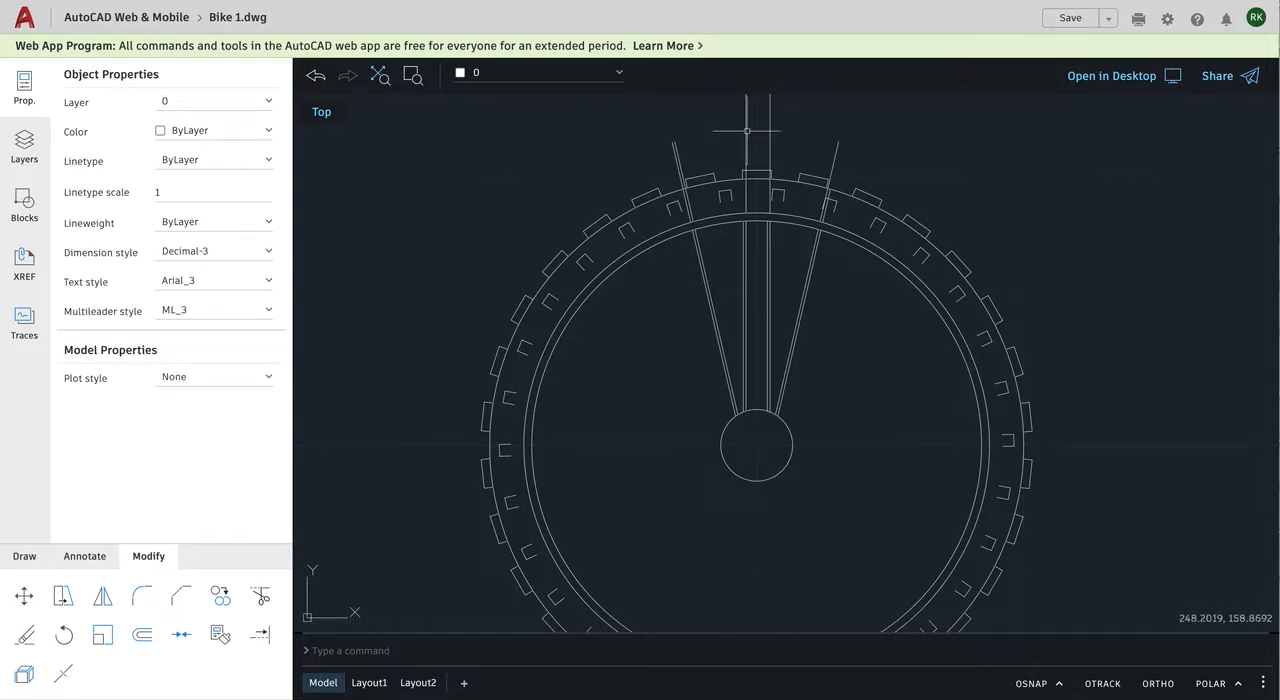
{"action": "left_click", "coordinate": [746, 130]}
{"action": "key", "text": "Delete"}
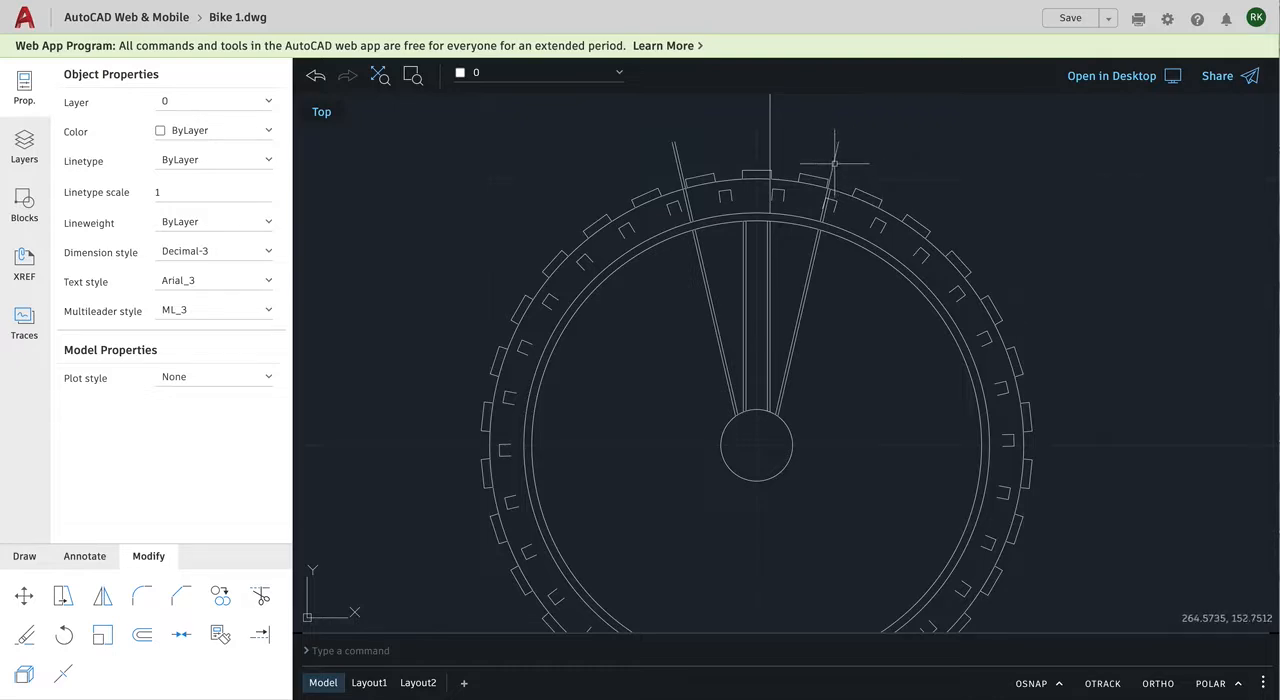
Step: Delete the long right slanted line and the remaining right vertical line extending outside the rim
{"action": "left_click", "coordinate": [832, 164]}
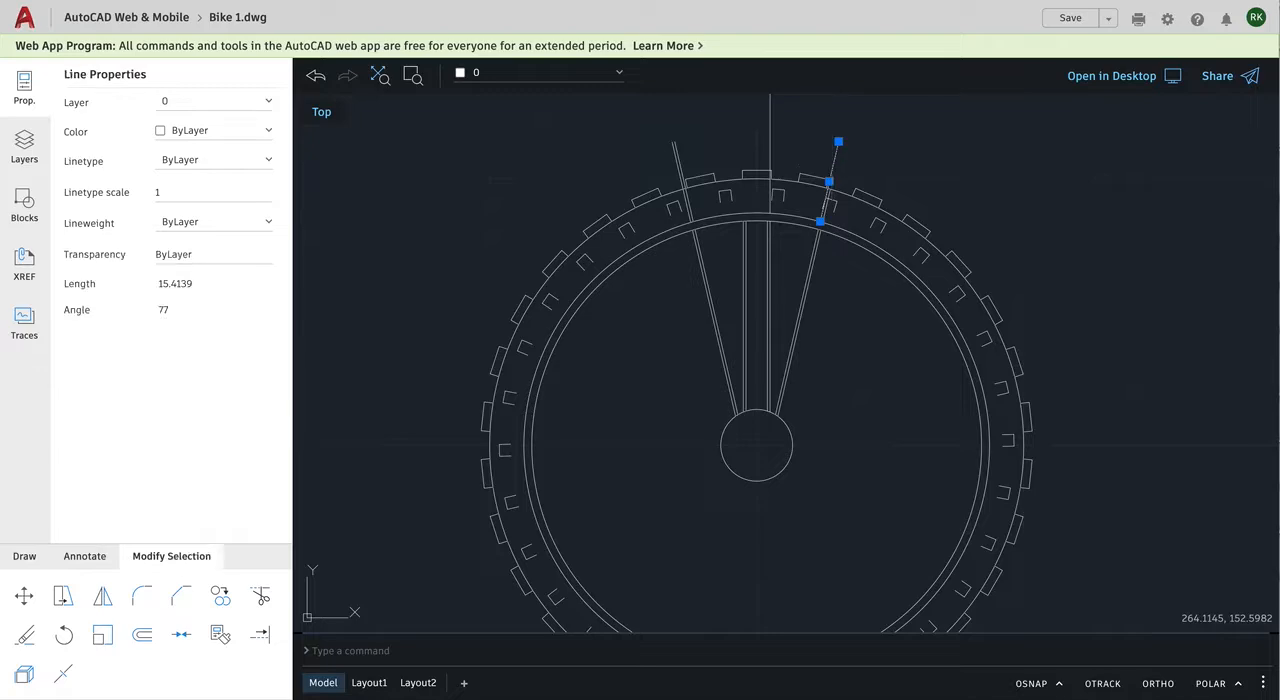
{"action": "key", "text": "Delete"}
{"action": "left_click", "coordinate": [769, 142]}
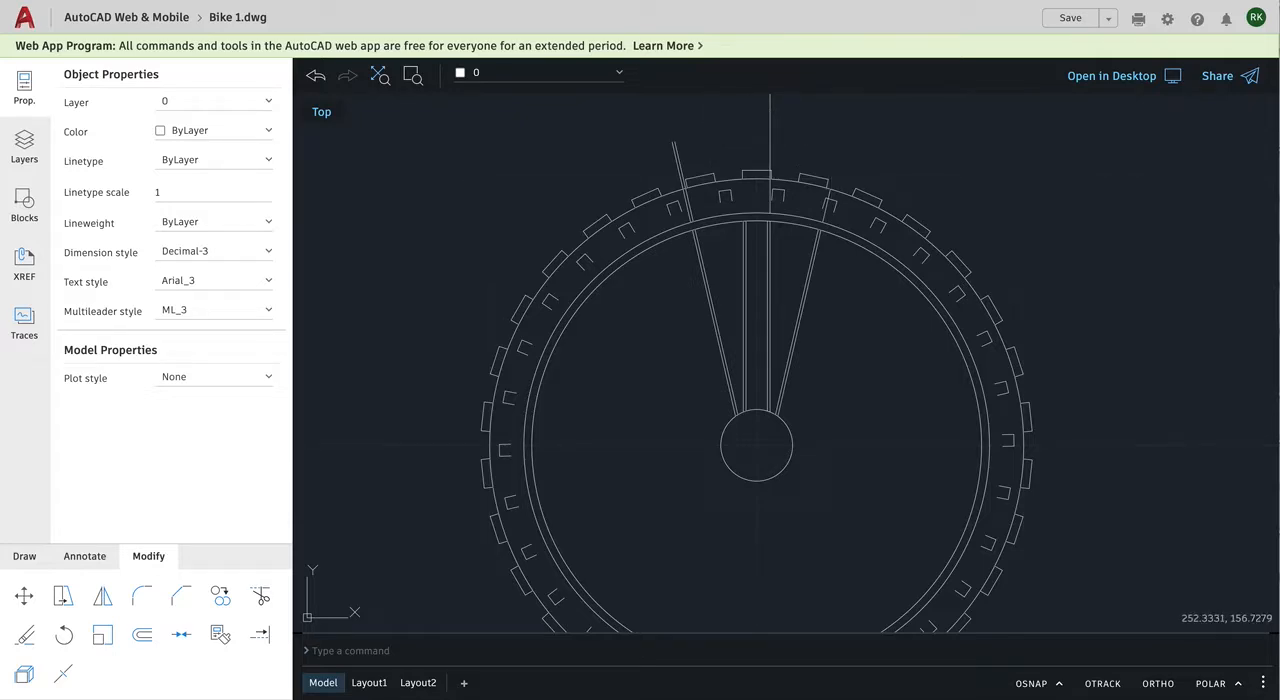
{"action": "key", "text": "Delete"}
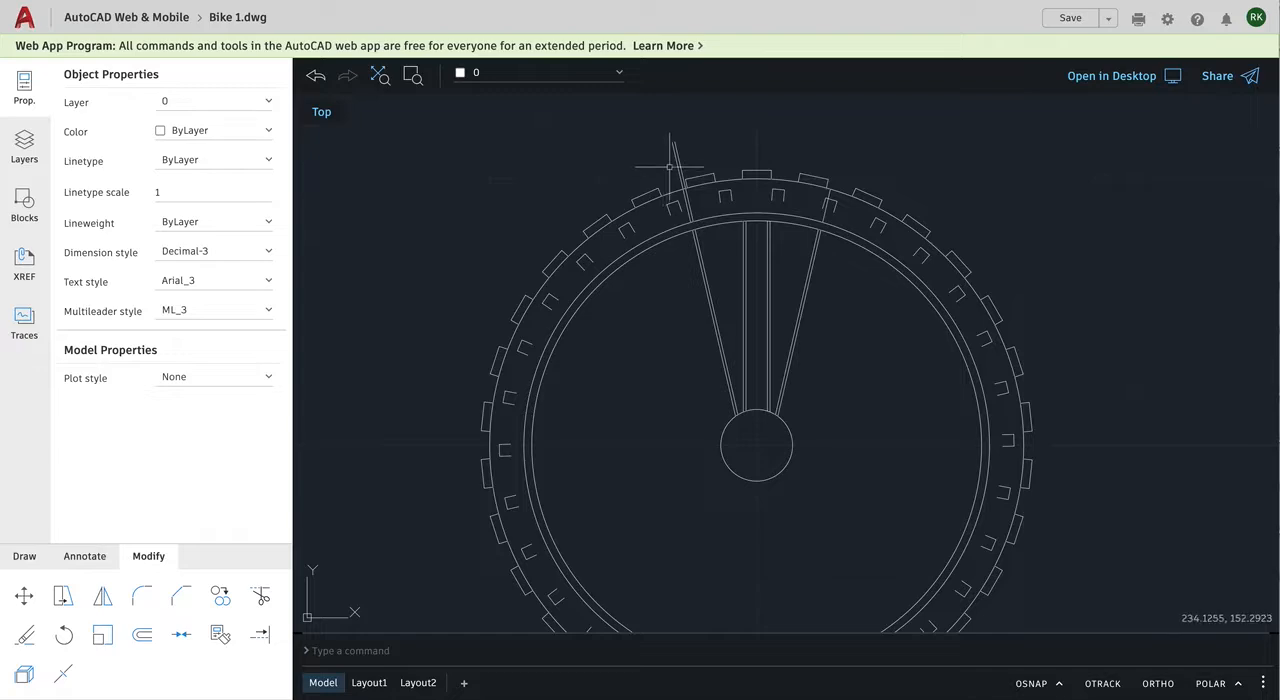
Step: Delete the left slanted pair outside the rim and the short right slanted segment left across the tire
{"action": "left_click", "coordinate": [676, 161]}
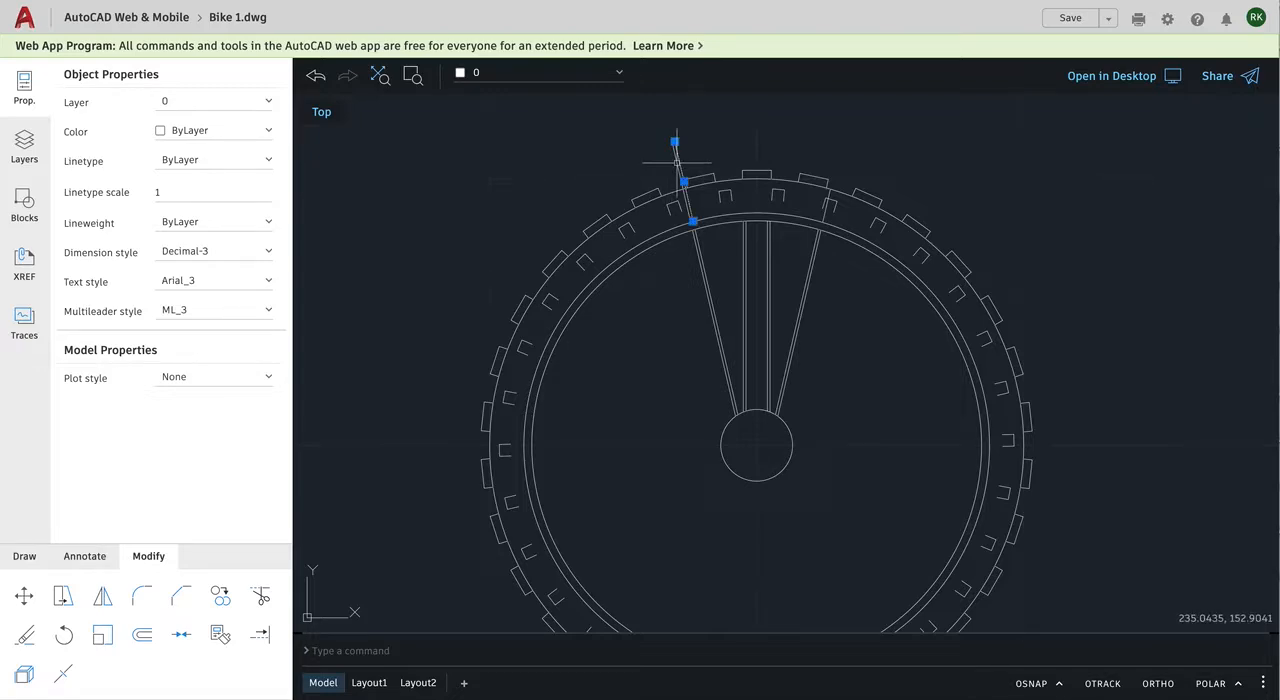
{"action": "key", "text": "Delete"}
{"action": "left_click", "coordinate": [674, 163]}
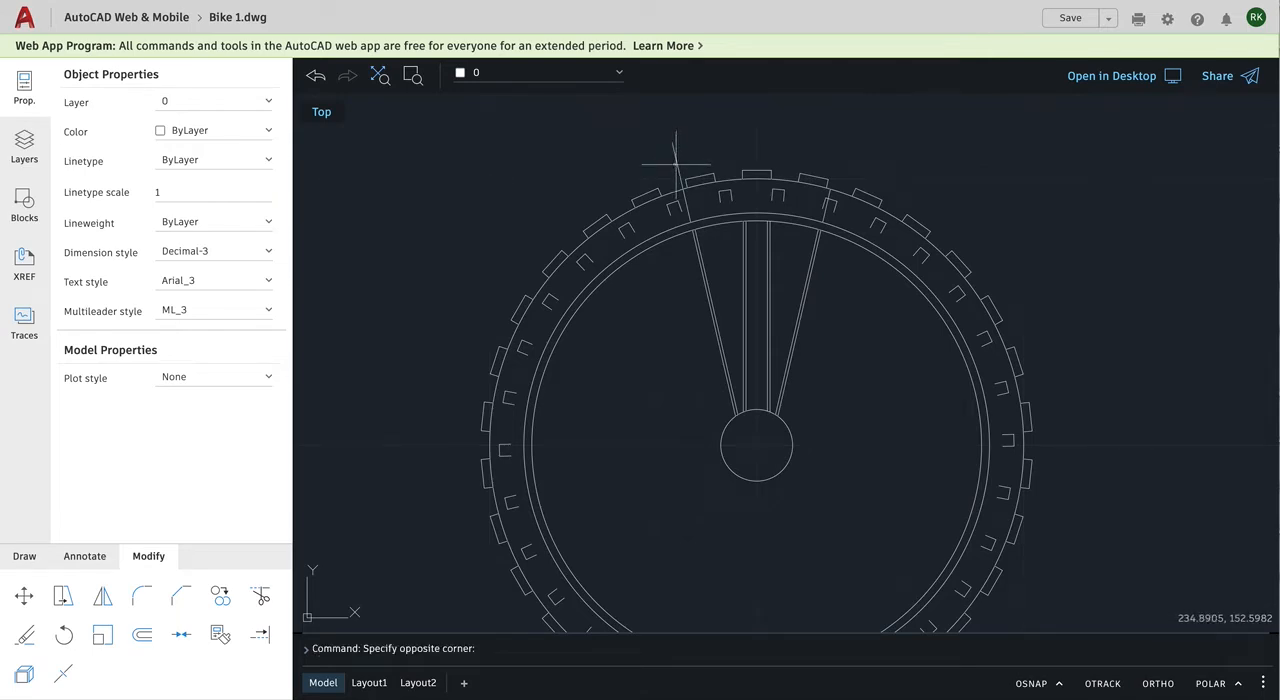
{"action": "left_click", "coordinate": [675, 163]}
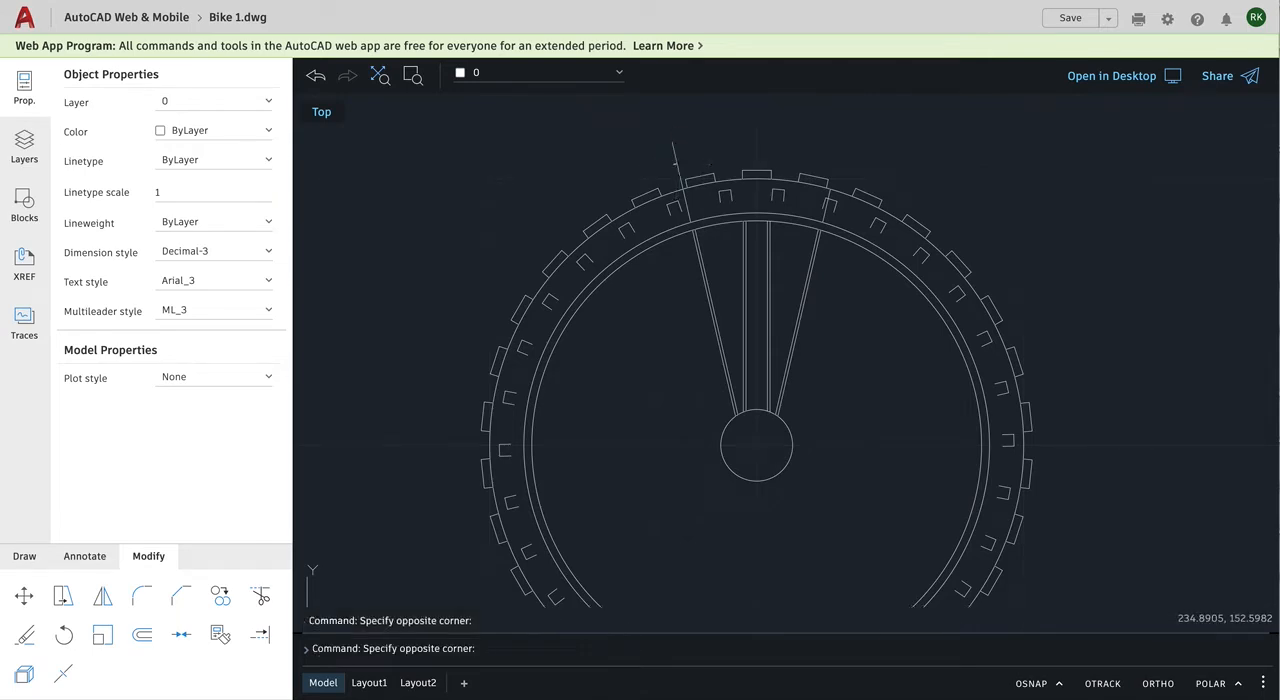
{"action": "left_click", "coordinate": [676, 163]}
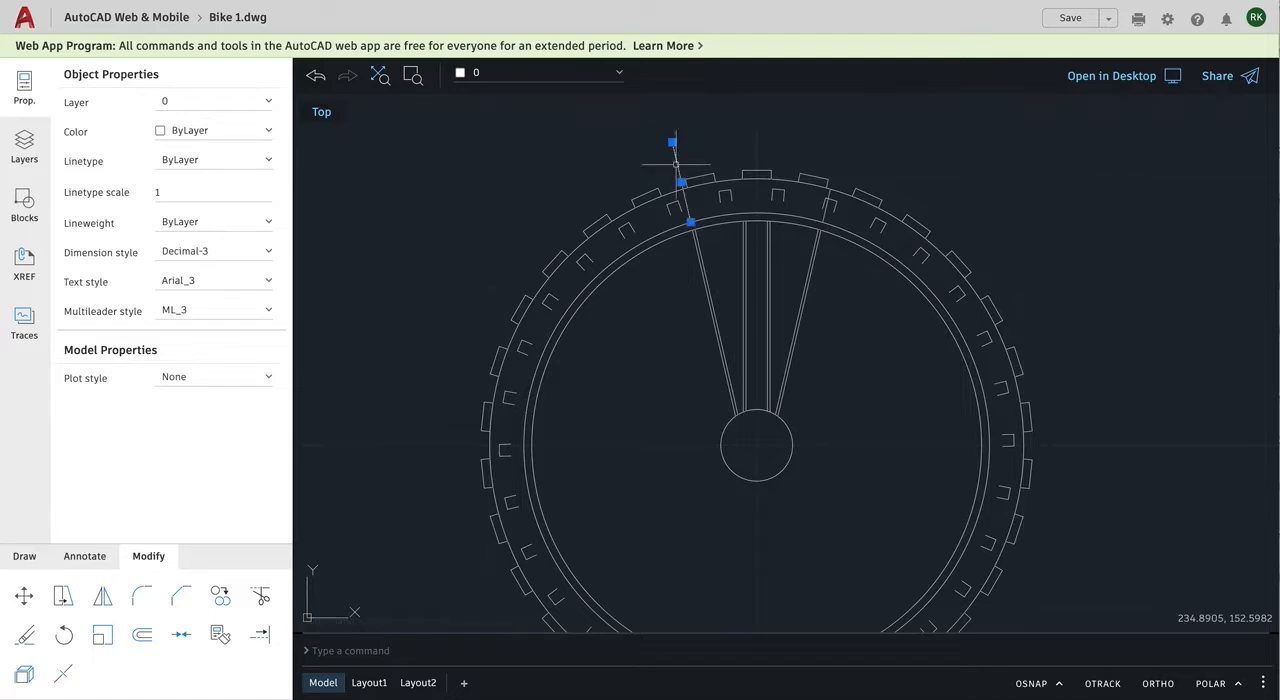
{"action": "key", "text": "Delete"}
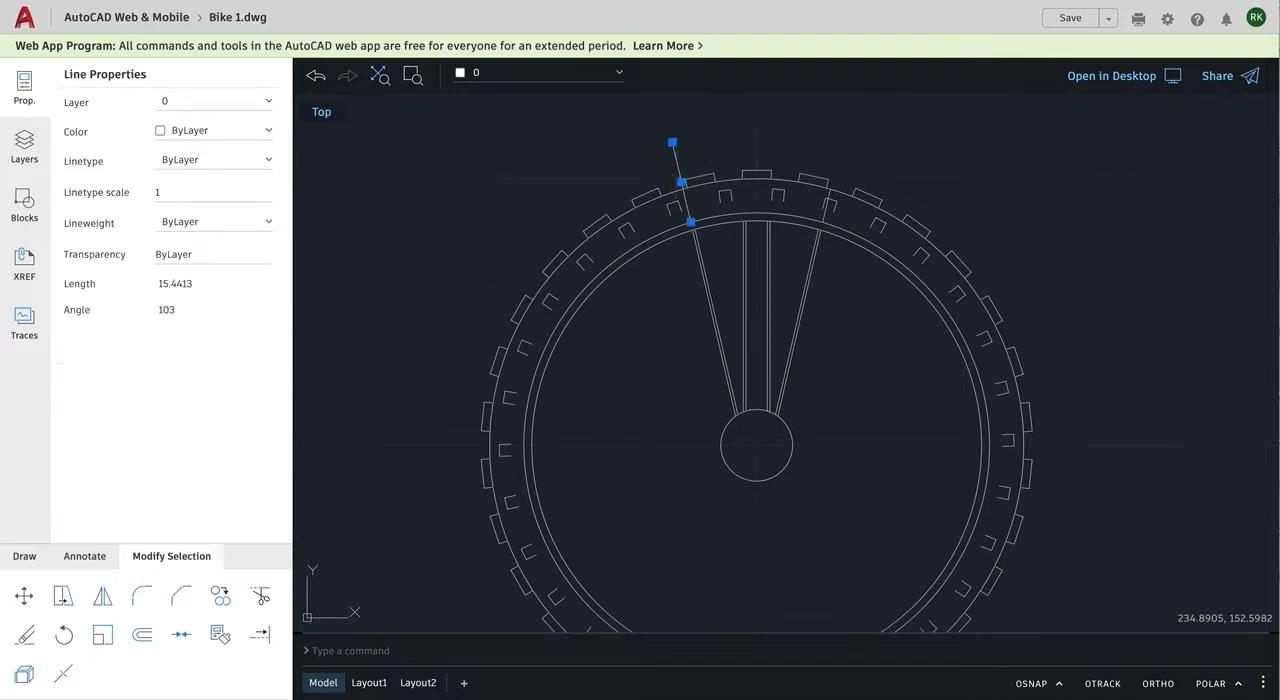
{"action": "key", "text": "Return"}
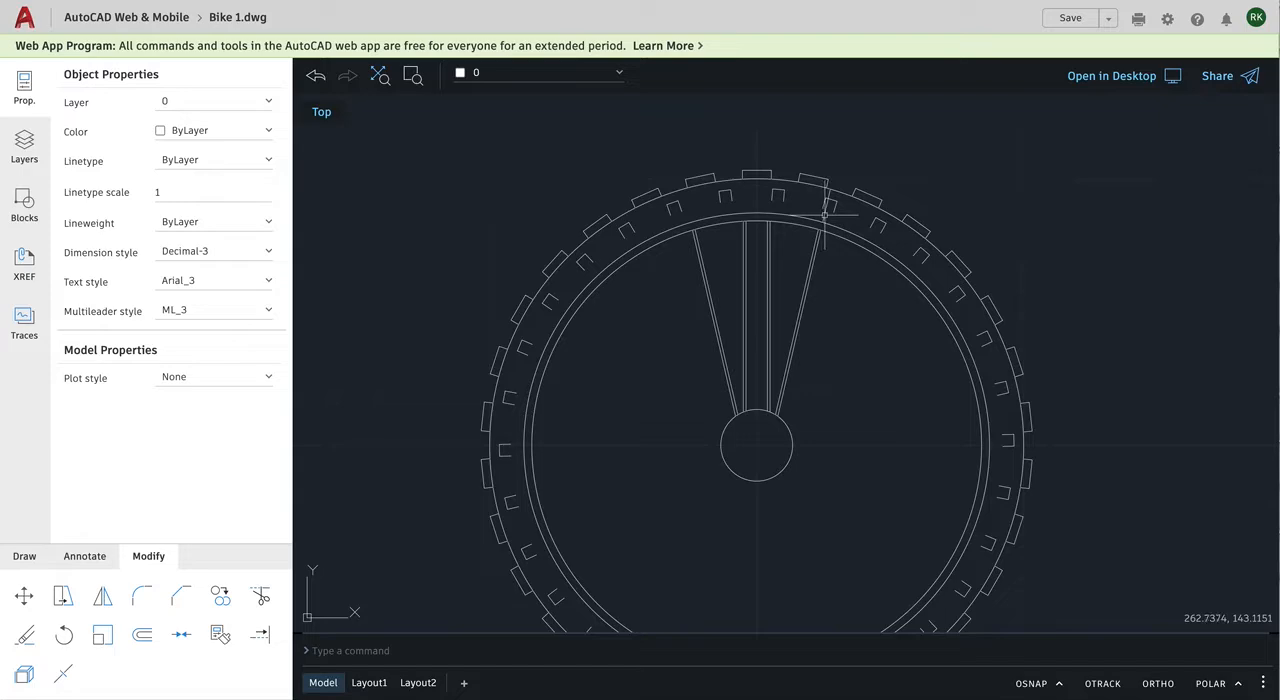
{"action": "left_click", "coordinate": [825, 215]}
{"action": "key", "text": "Delete"}
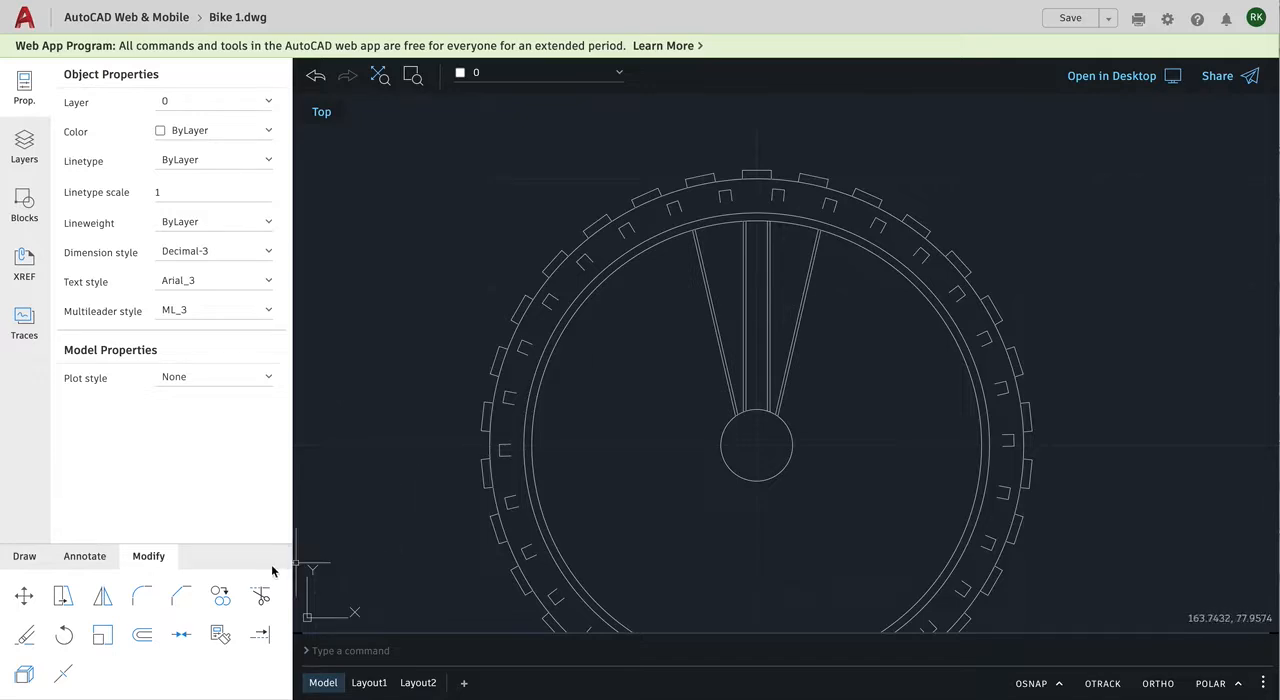
Step: Create a polar array of all the vertical and slanted spoke lines, centered on the hub circle's center with object snap on
{"action": "left_click", "coordinate": [35, 562]}
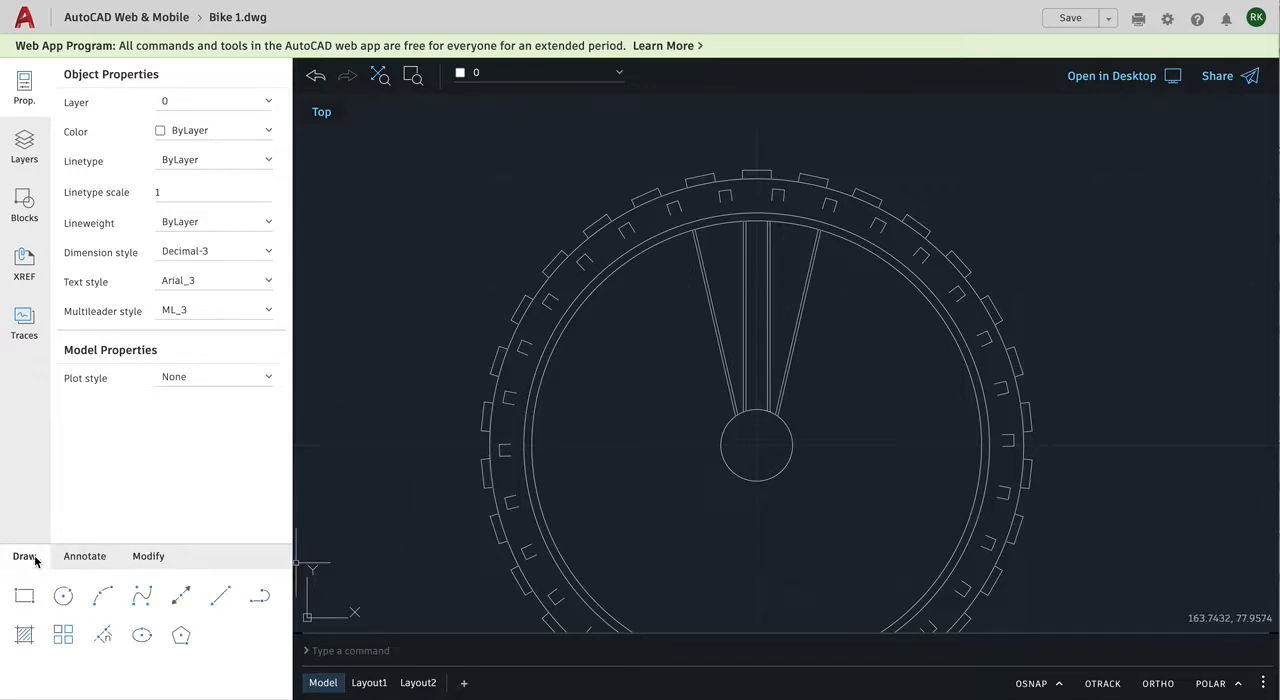
{"action": "left_click", "coordinate": [63, 636]}
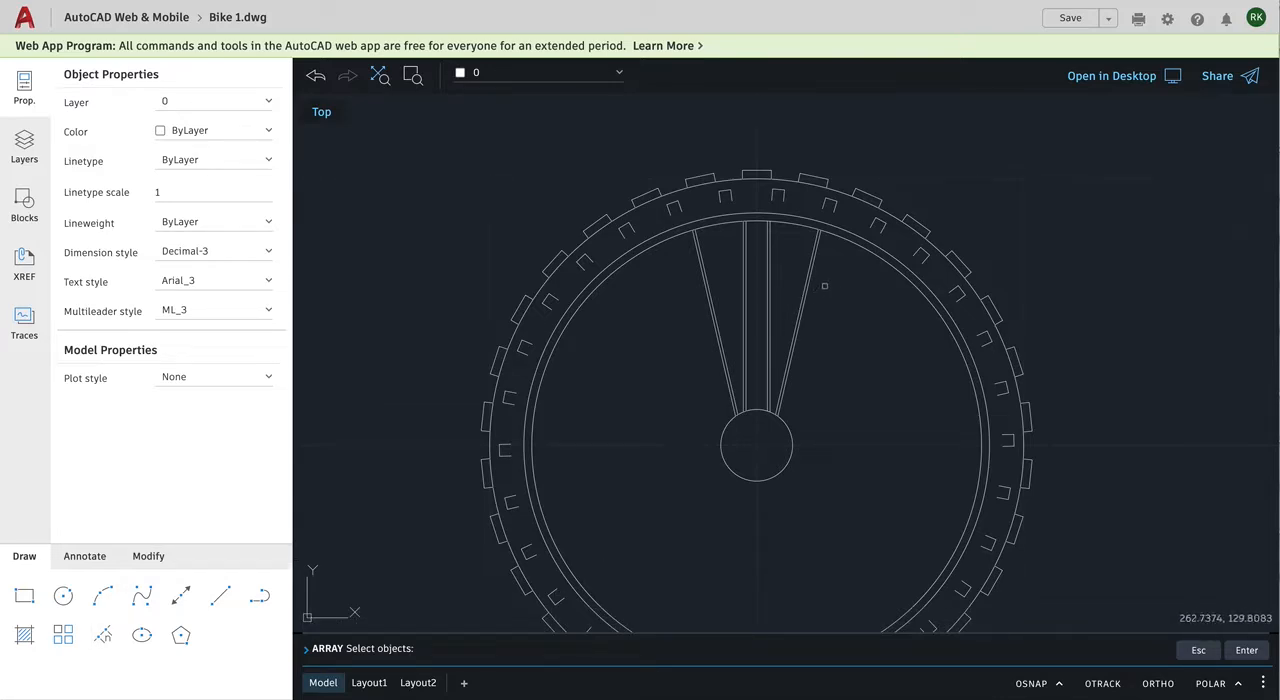
{"action": "left_click", "coordinate": [824, 286]}
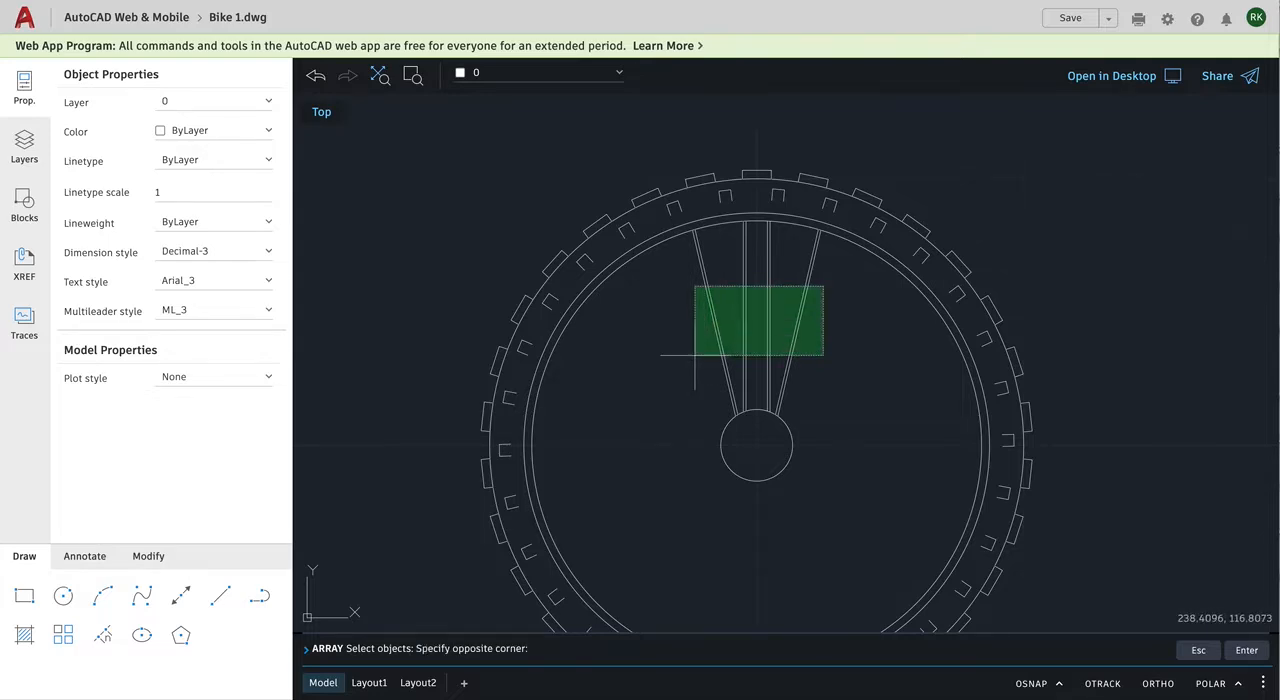
{"action": "left_click", "coordinate": [695, 355]}
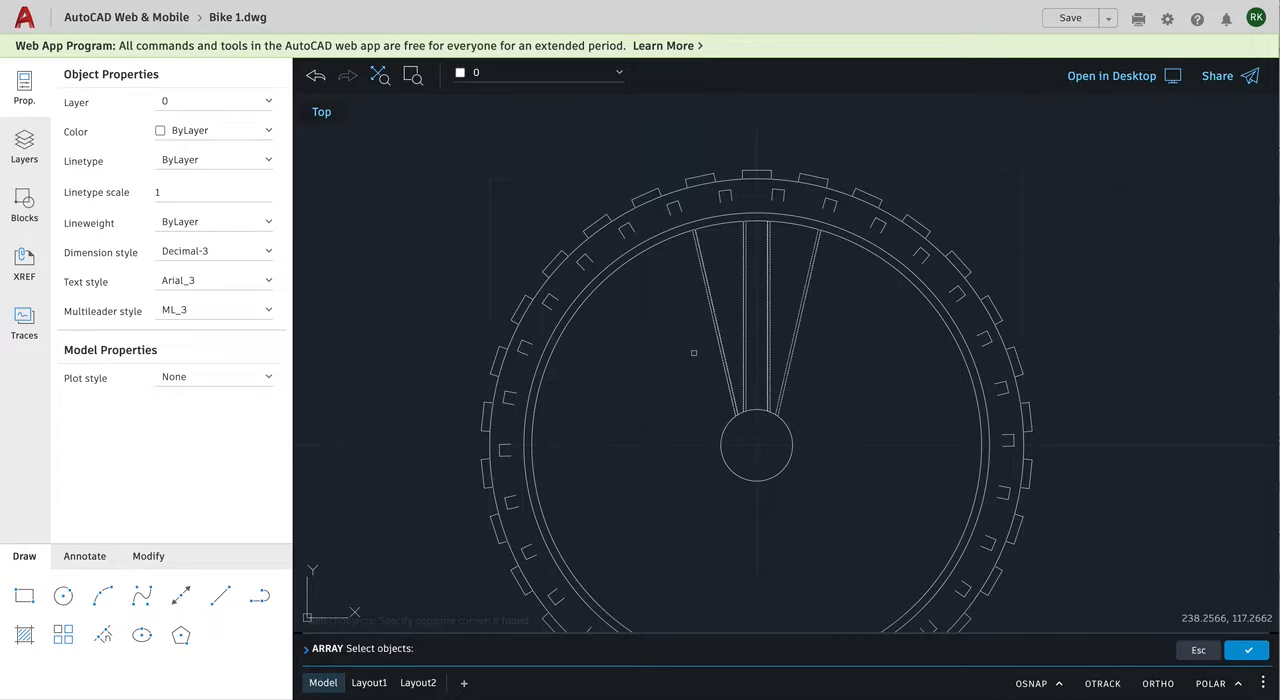
{"action": "key", "text": "Return"}
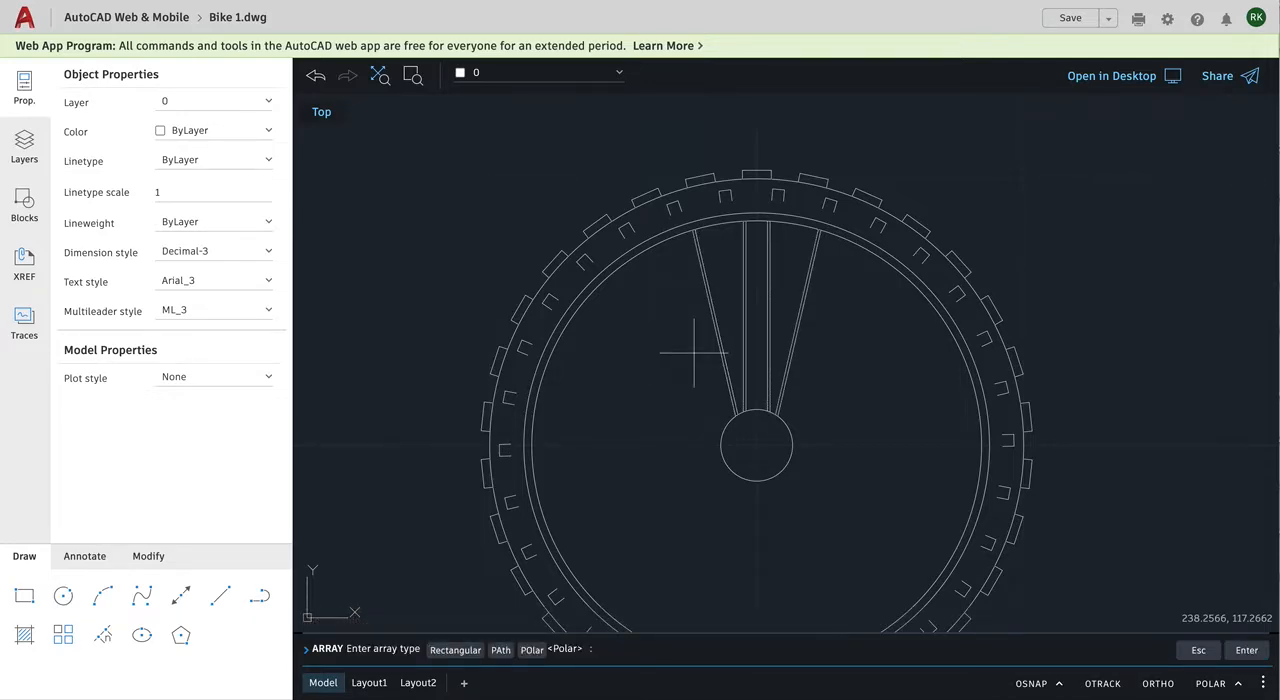
{"action": "left_click", "coordinate": [532, 651]}
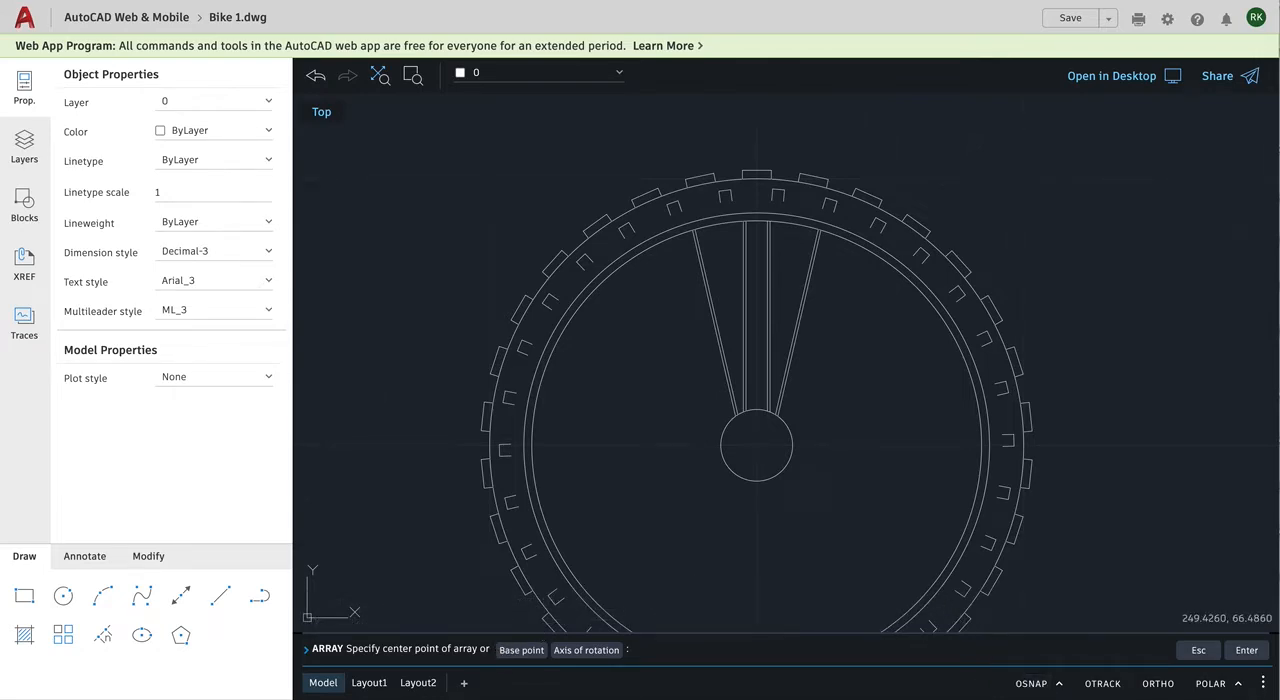
{"action": "key", "text": "F3"}
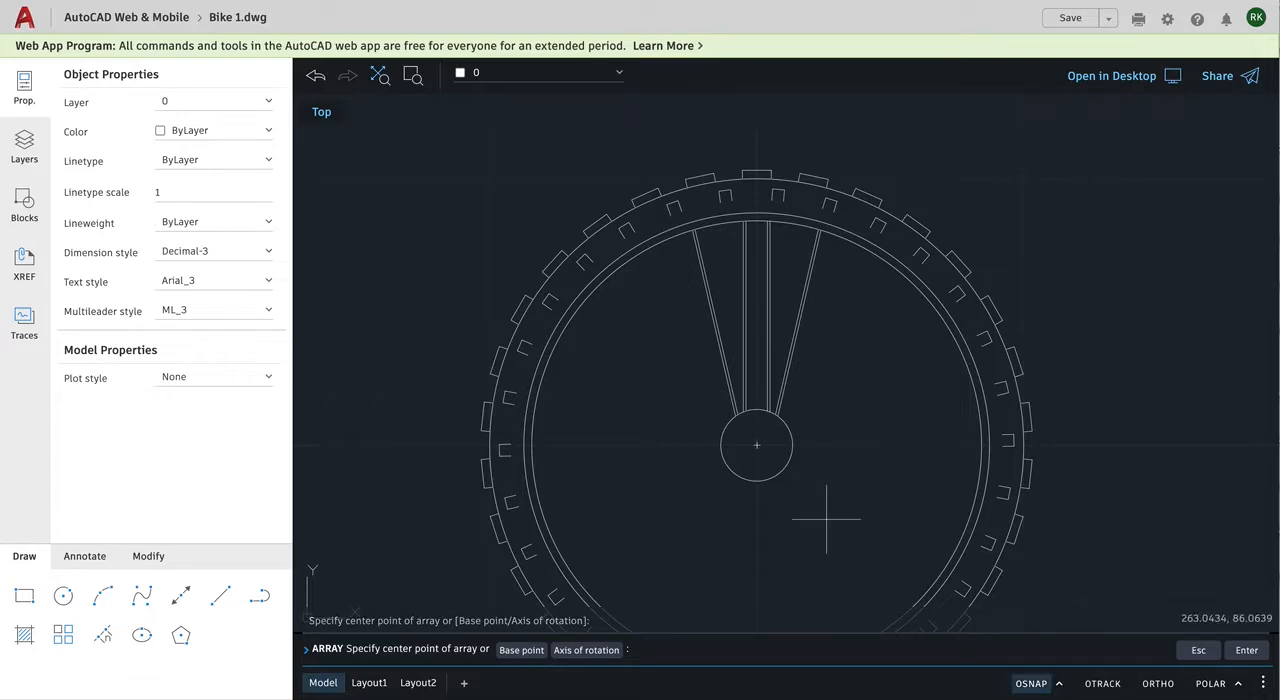
{"action": "left_click", "coordinate": [757, 446]}
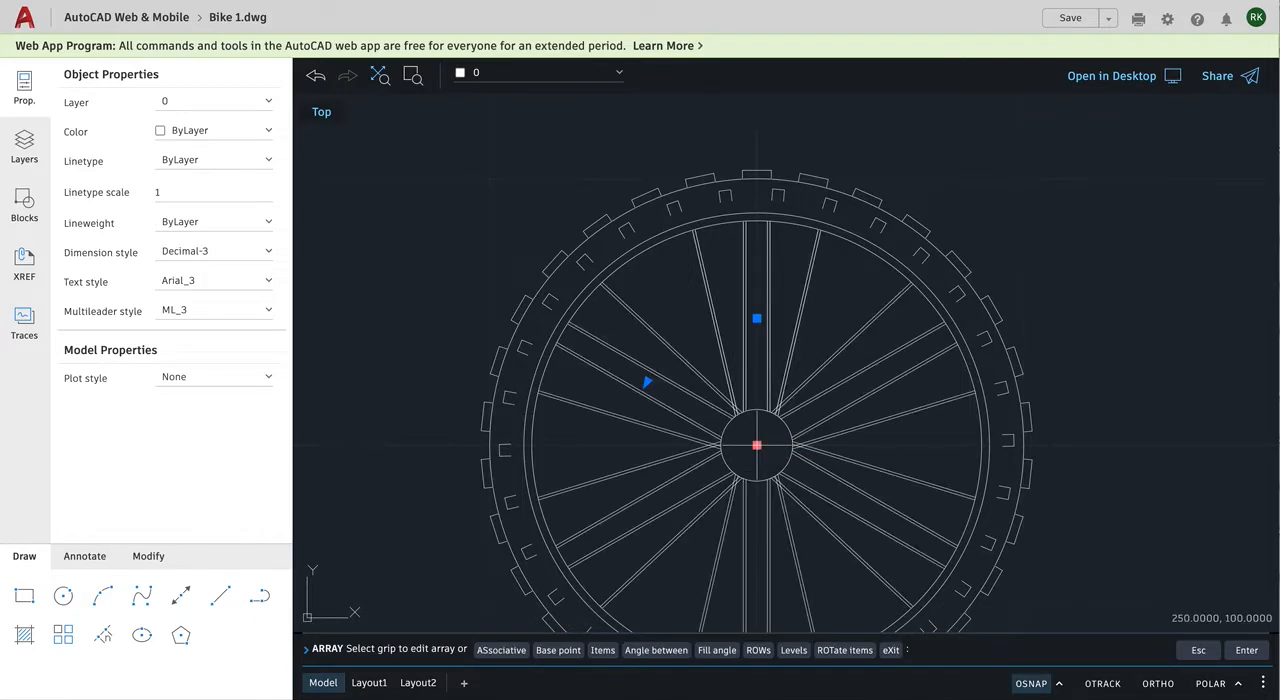
Step: Set the spoke array's fill angle to 360 and its number of items to 10, and finish the array
{"action": "left_click", "coordinate": [717, 650]}
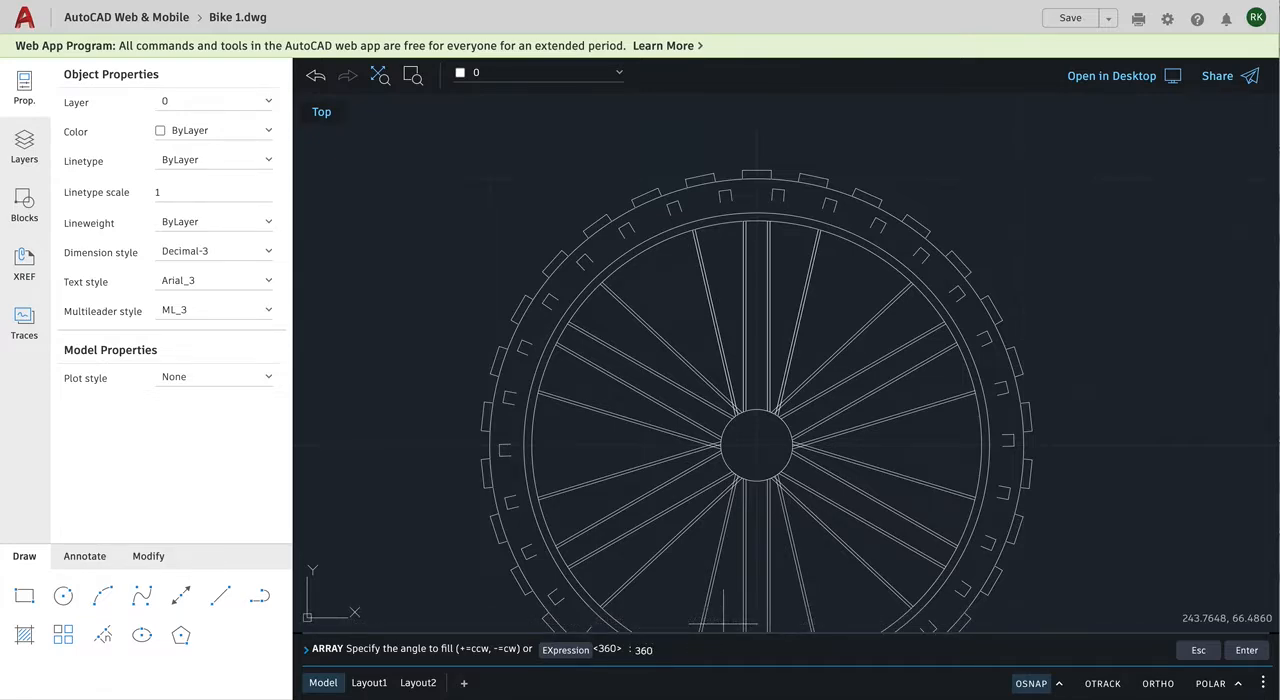
{"action": "key", "text": "Return"}
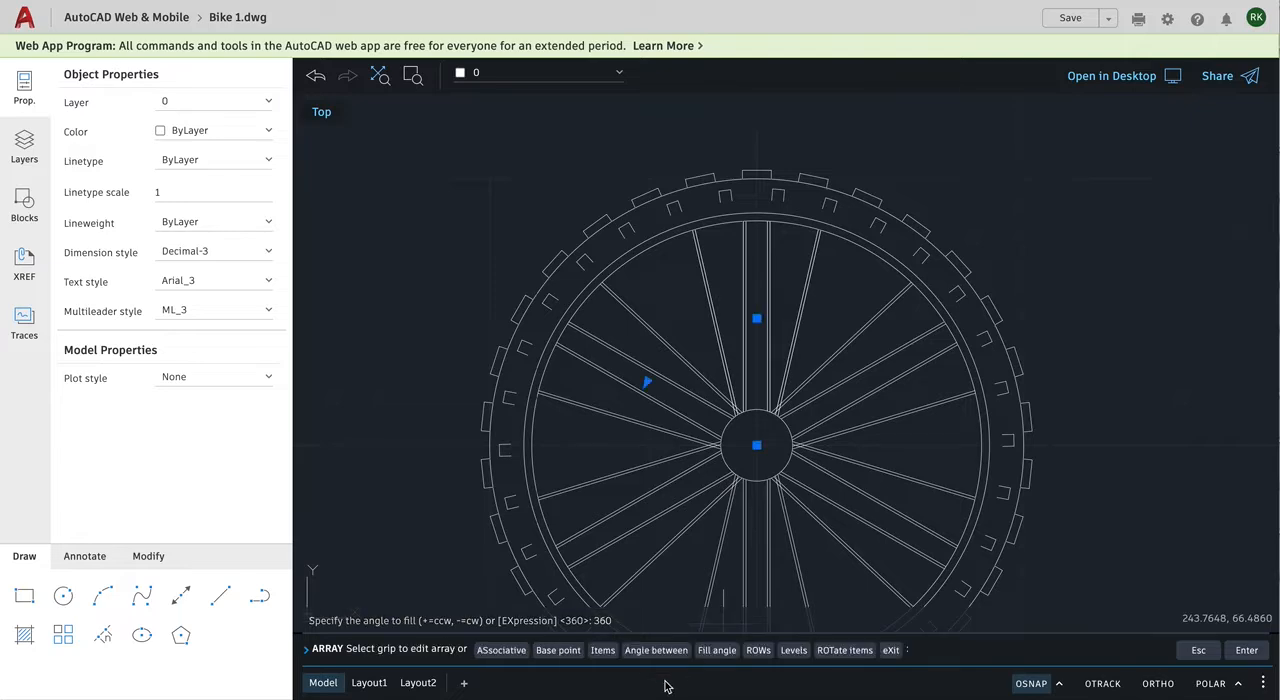
{"action": "left_click", "coordinate": [603, 650]}
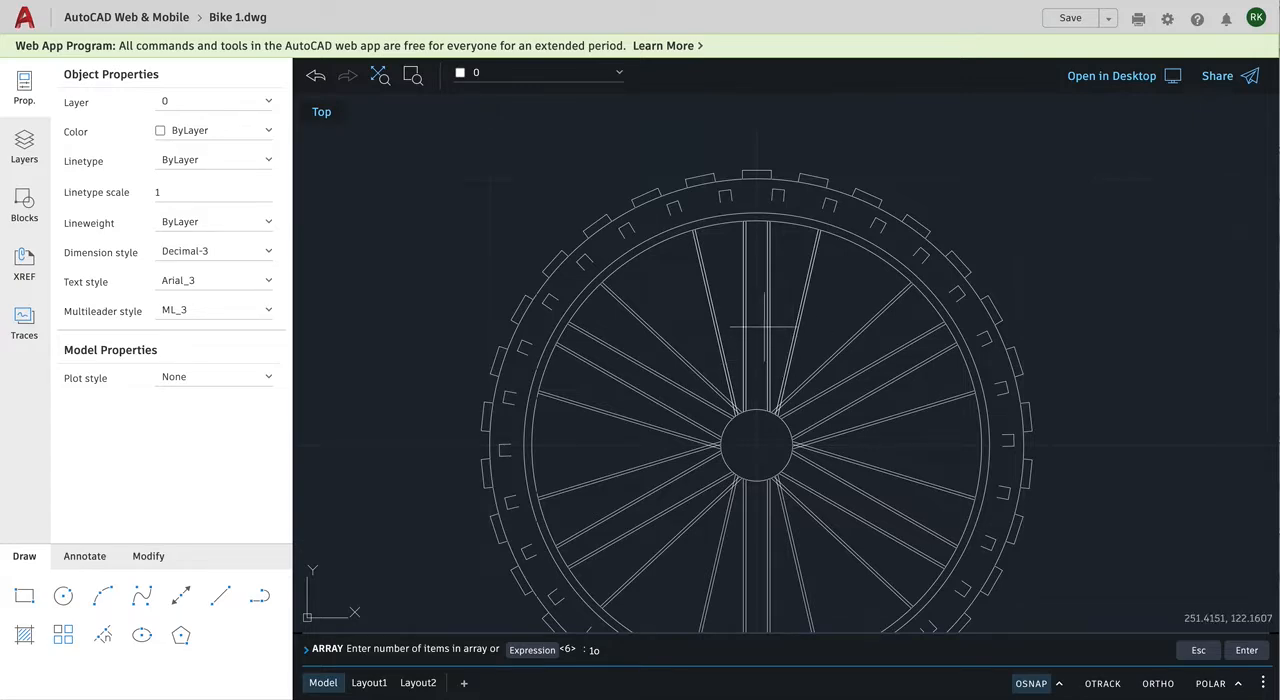
{"action": "type", "text": "1o"}
{"action": "key", "text": "Return"}
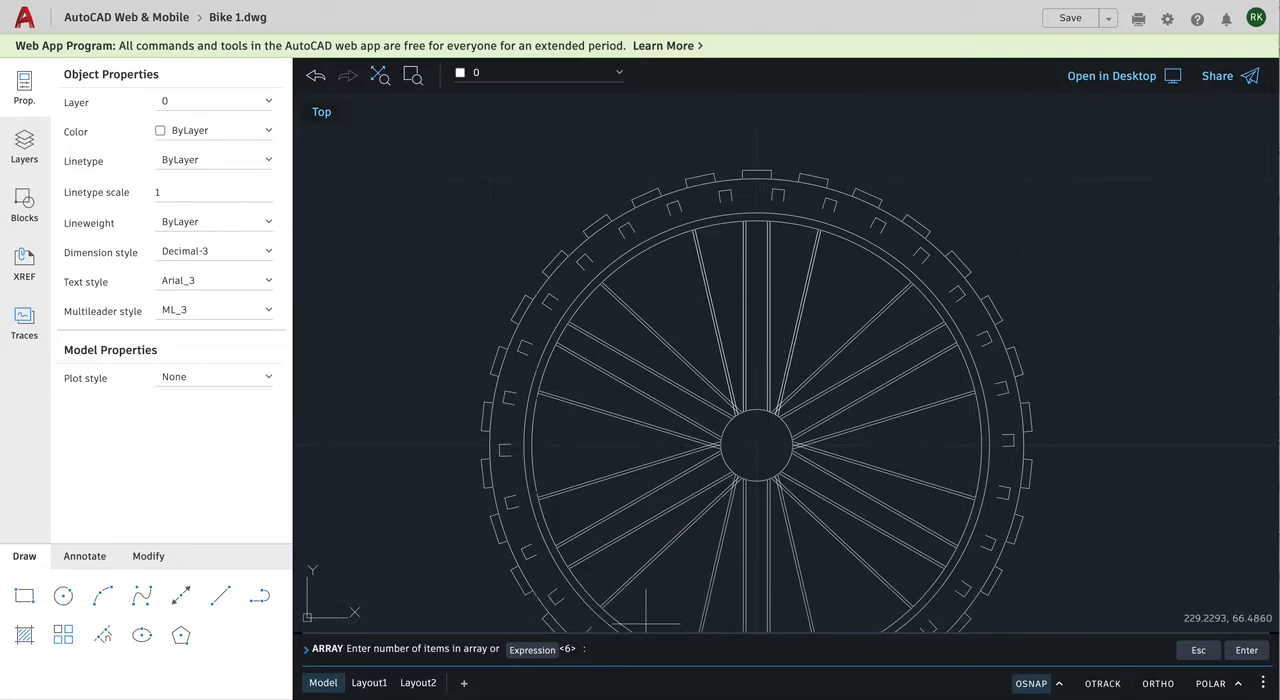
{"action": "type", "text": "10"}
{"action": "key", "text": "Return"}
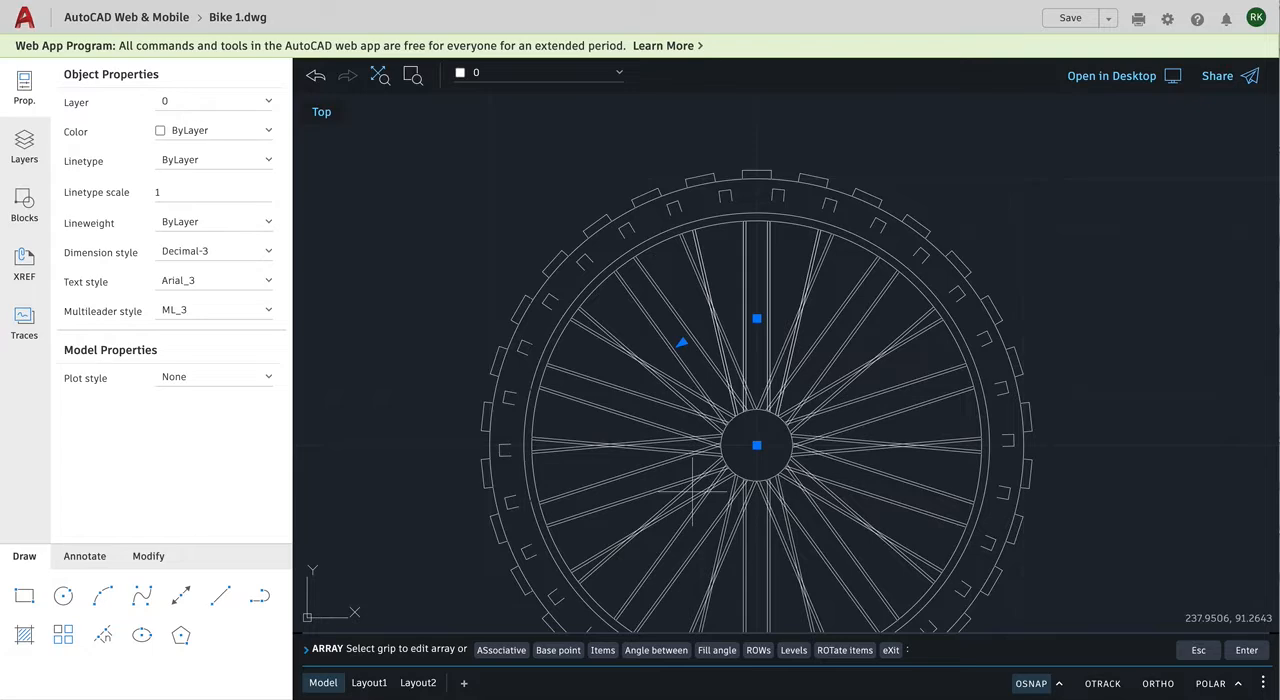
{"action": "key", "text": "Escape"}
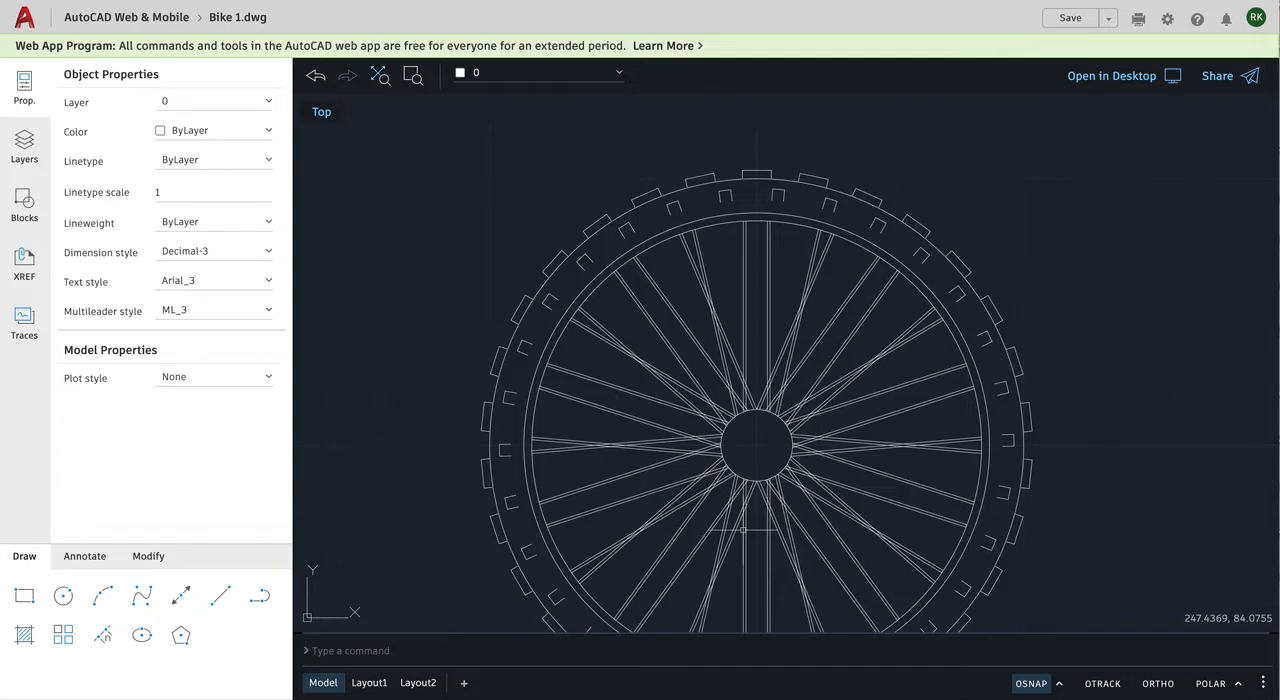
Step: Try to trim the overlapping arrayed spoke lines just below the hub circle
{"action": "scroll", "coordinate": [742, 530], "scroll_direction": "up", "scroll_amount": 3}
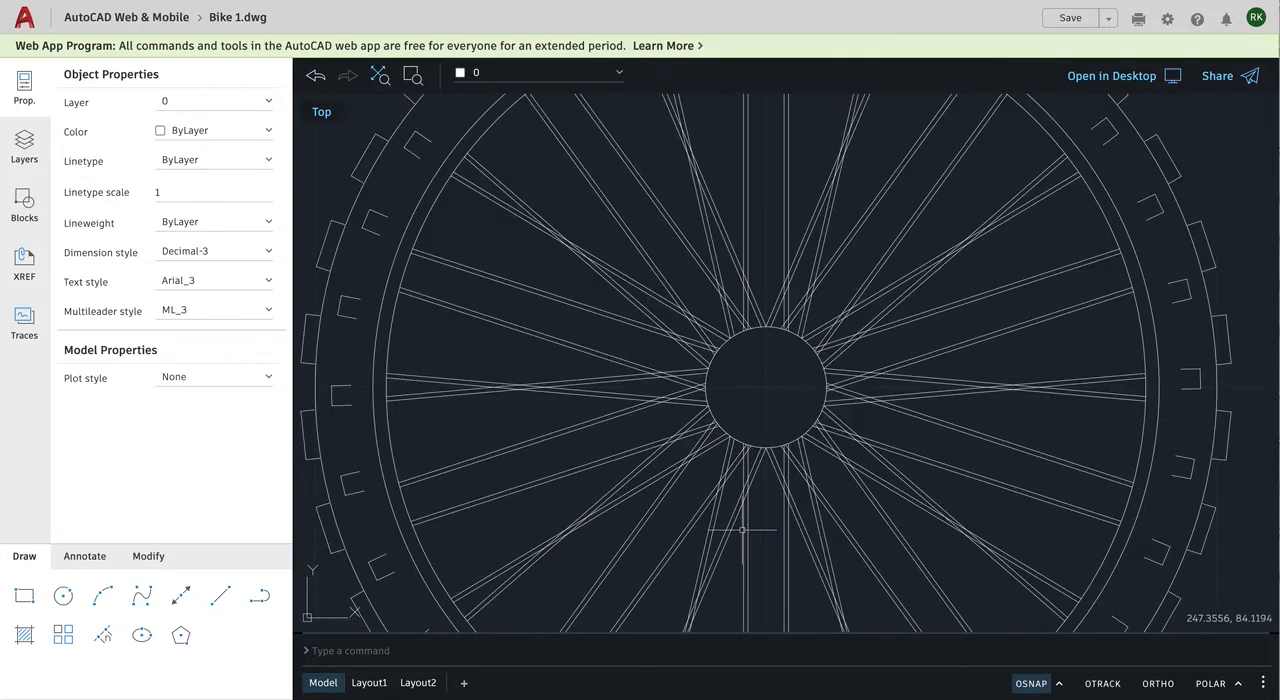
{"action": "scroll", "coordinate": [742, 530], "scroll_direction": "up", "scroll_amount": 6}
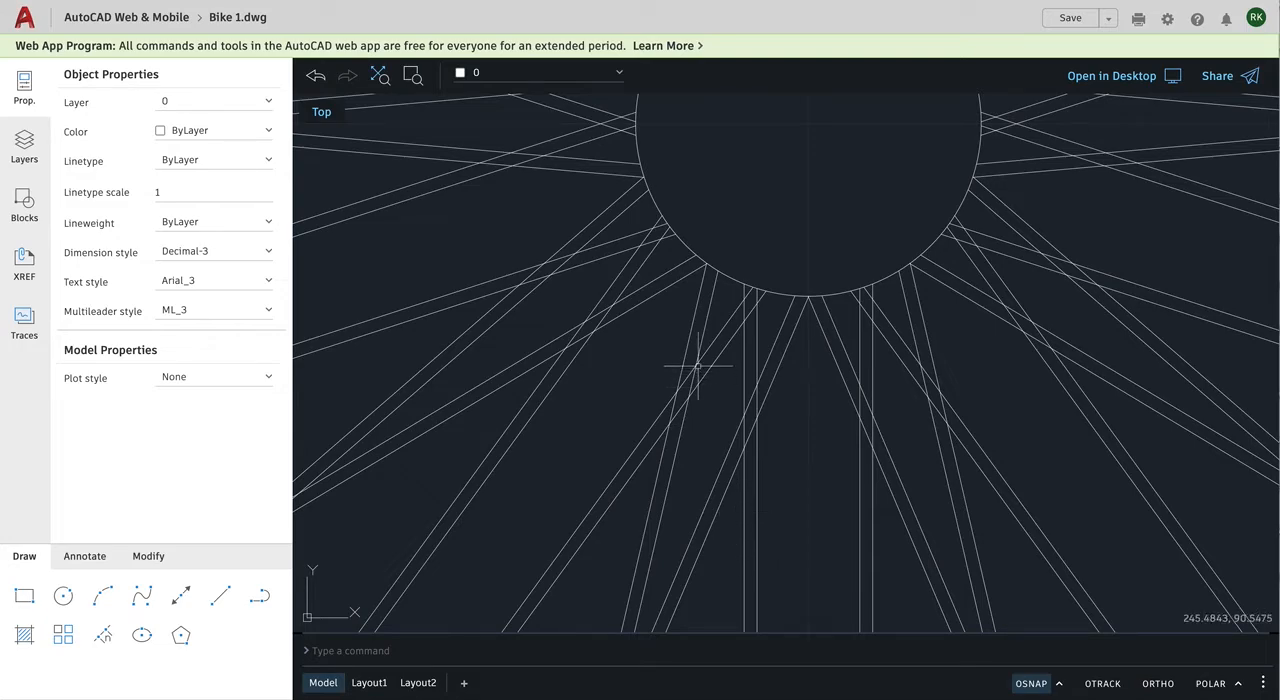
{"action": "left_click", "coordinate": [259, 596]}
{"action": "key", "text": "Escape"}
{"action": "left_click", "coordinate": [148, 557]}
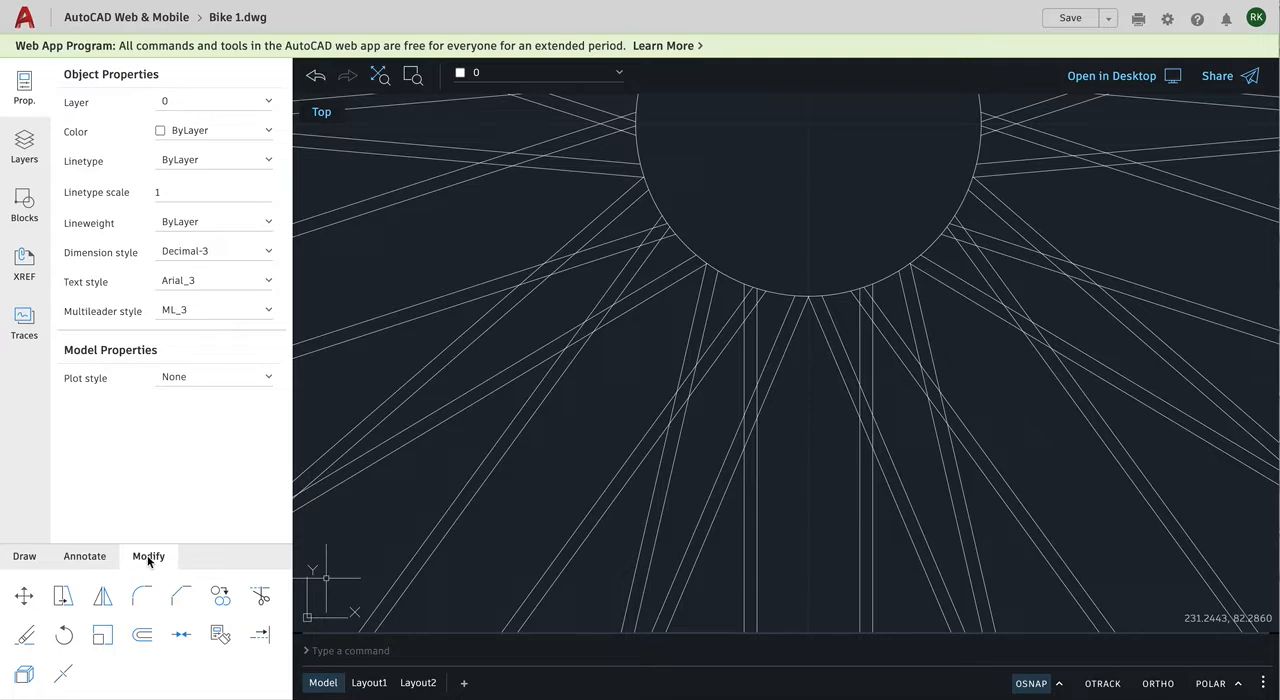
{"action": "left_click", "coordinate": [260, 598]}
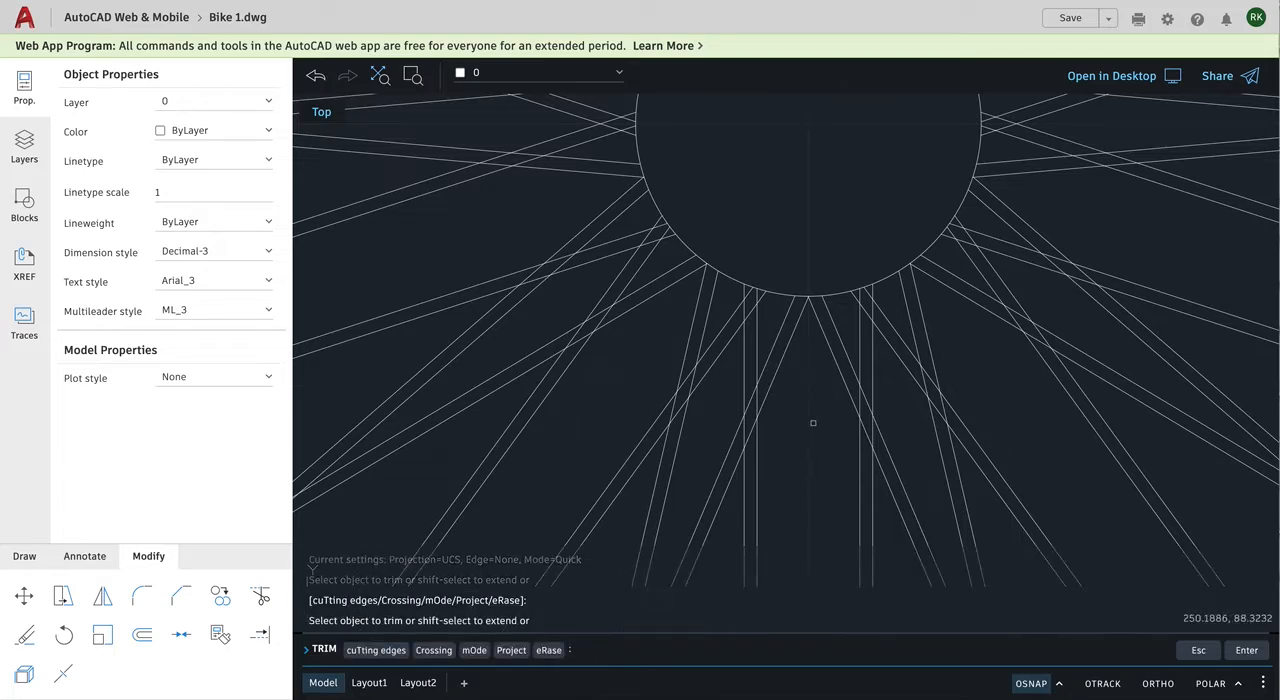
{"action": "left_click", "coordinate": [743, 400]}
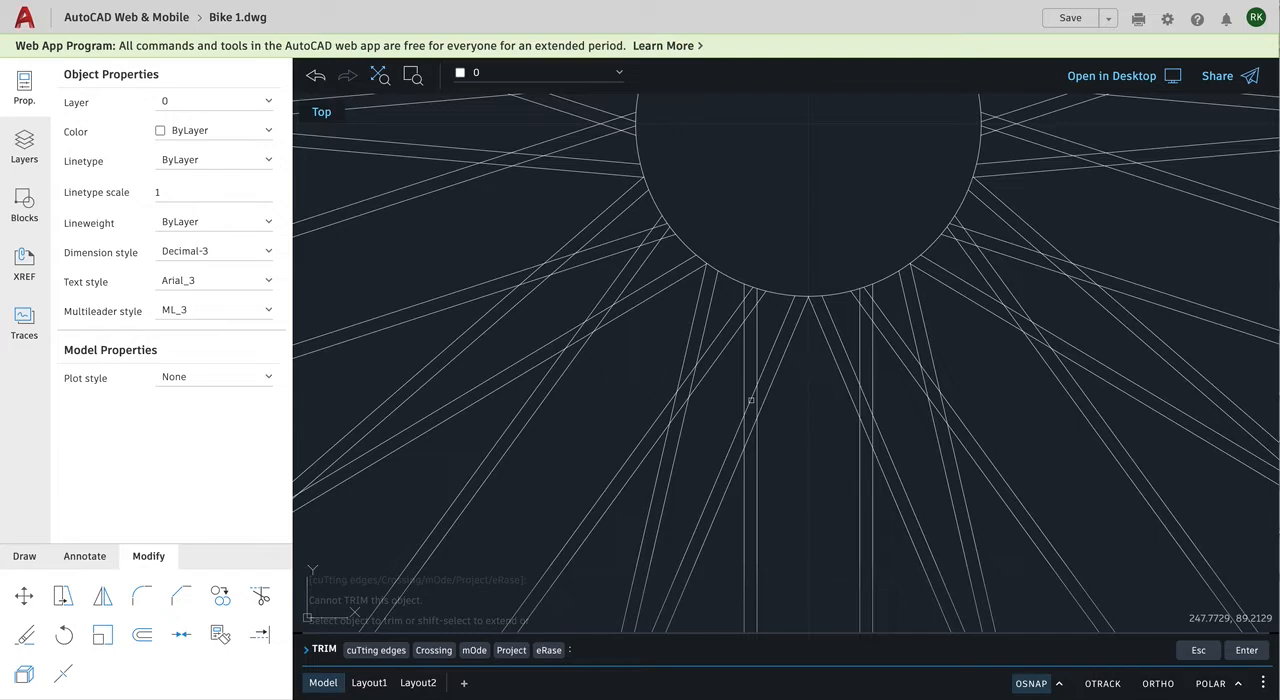
{"action": "left_click", "coordinate": [751, 400]}
{"action": "left_click", "coordinate": [747, 400]}
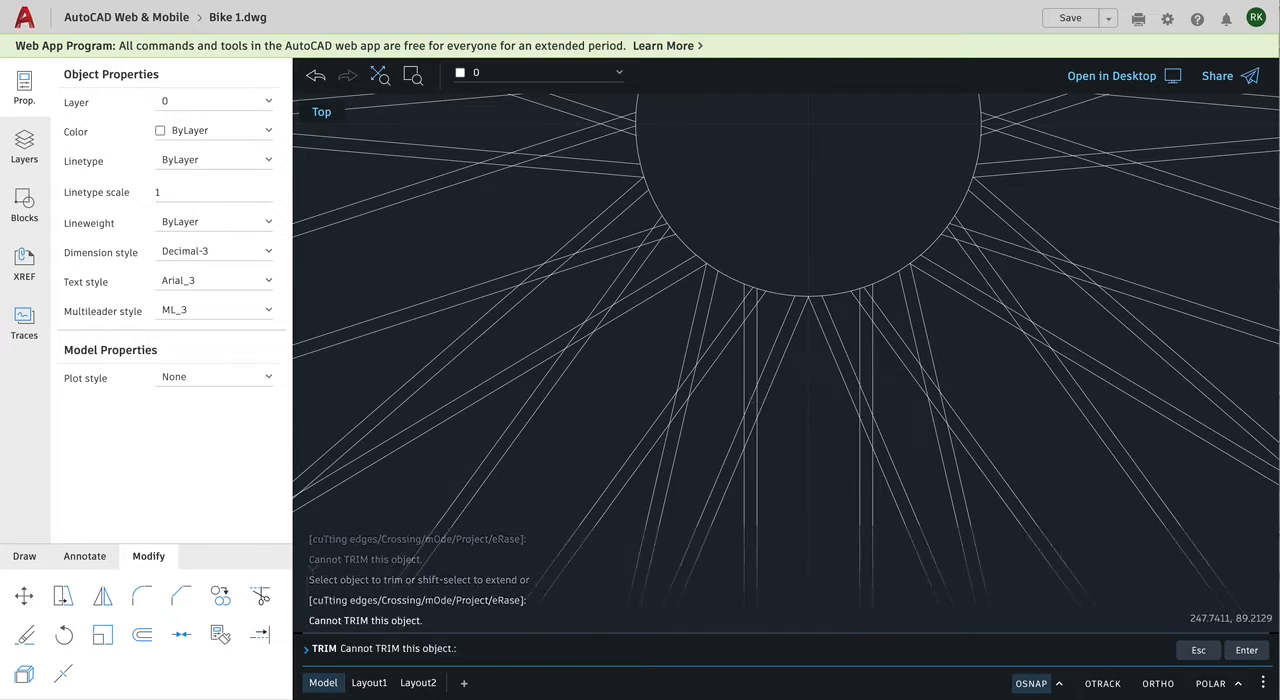
{"action": "left_click", "coordinate": [752, 430]}
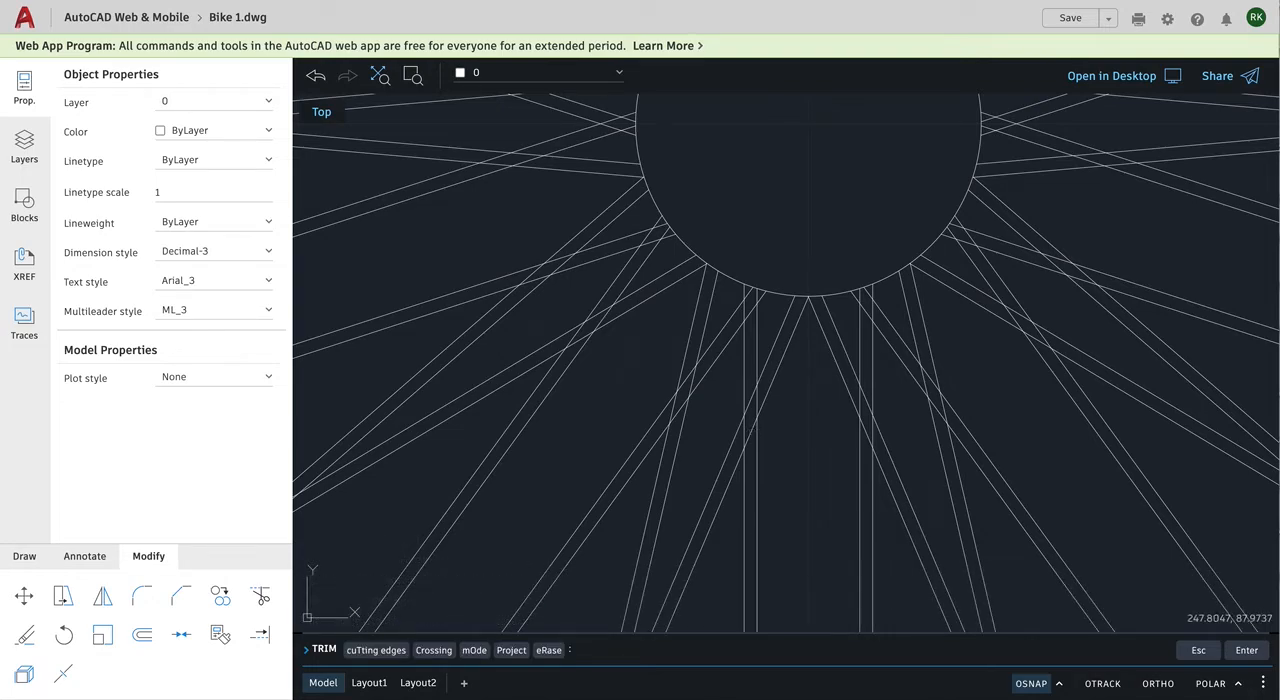
{"action": "key", "text": "Return"}
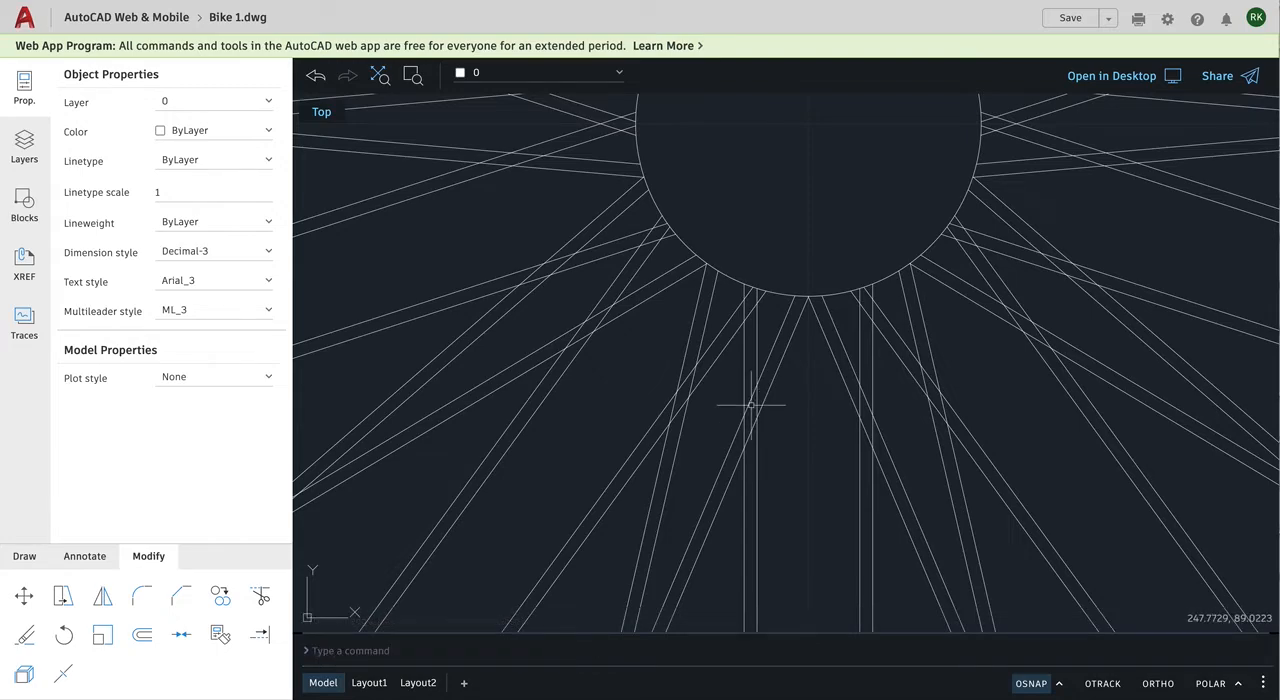
Step: Zoom to the drawing extents to review both bike wheels within the border
{"action": "scroll", "coordinate": [750, 405], "scroll_direction": "down", "scroll_amount": 2}
{"action": "scroll", "coordinate": [706, 392], "scroll_direction": "down", "scroll_amount": 1}
{"action": "scroll", "coordinate": [706, 392], "scroll_direction": "down", "scroll_amount": 5}
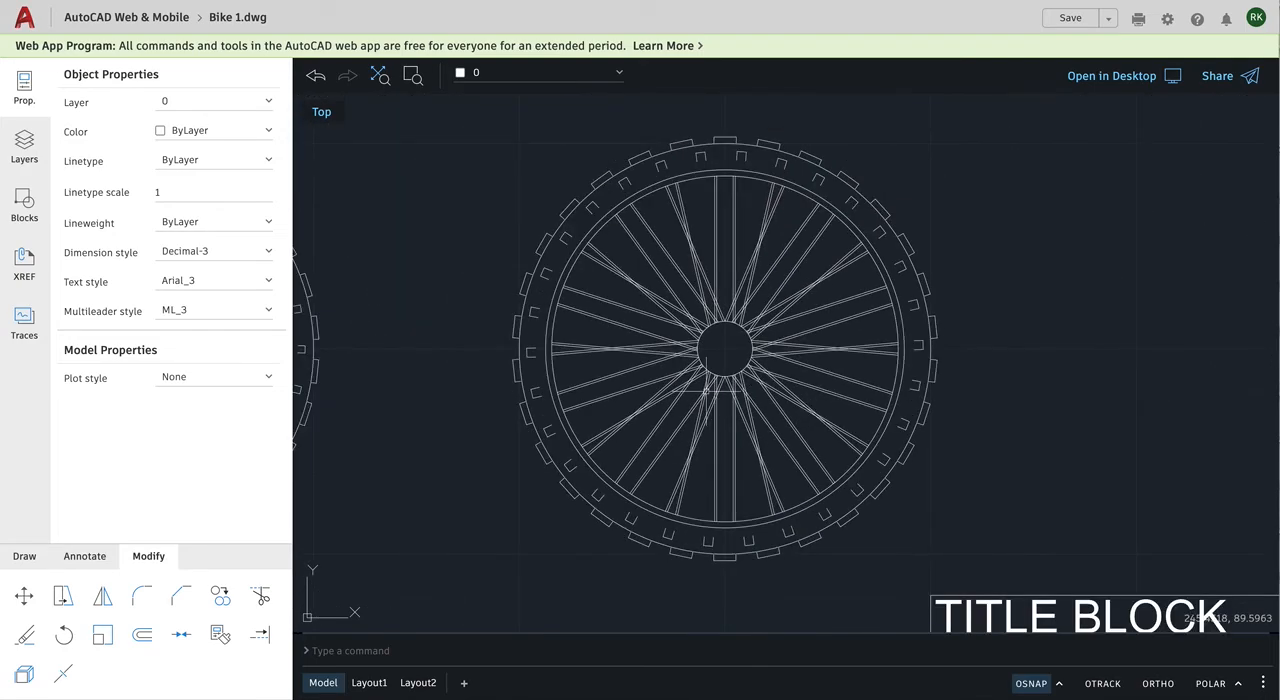
{"action": "scroll", "coordinate": [706, 392], "scroll_direction": "down", "scroll_amount": 3}
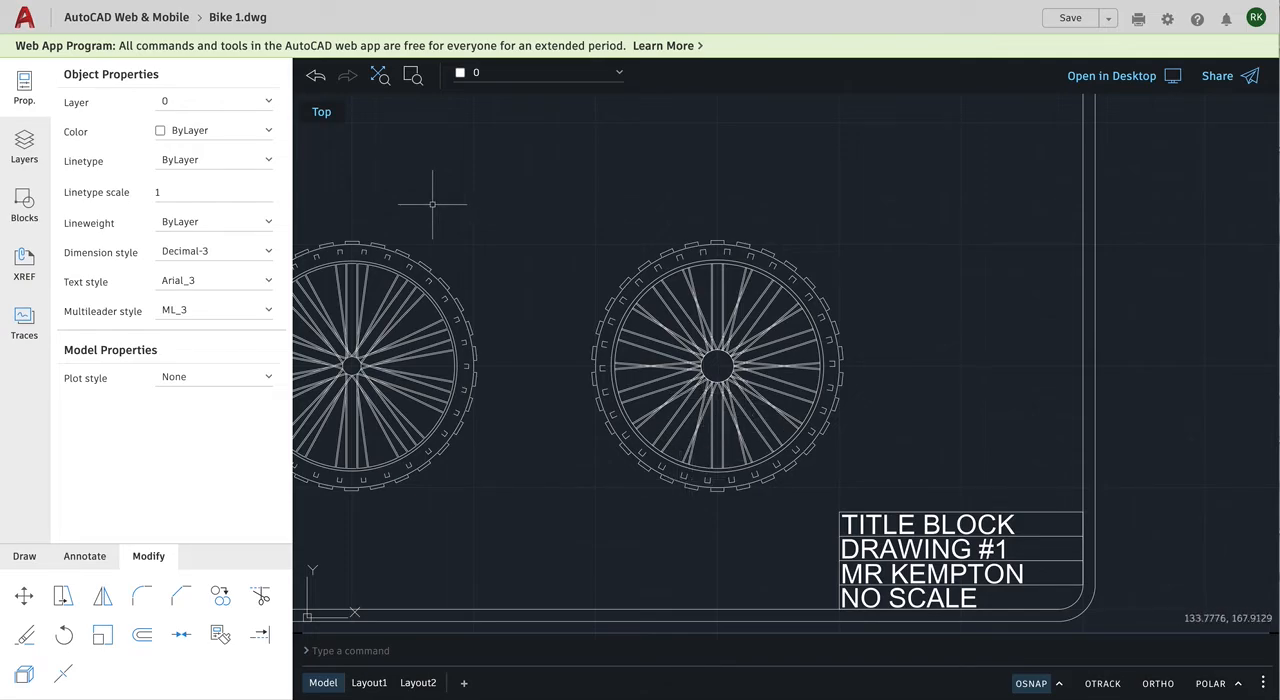
{"action": "left_click", "coordinate": [380, 76]}
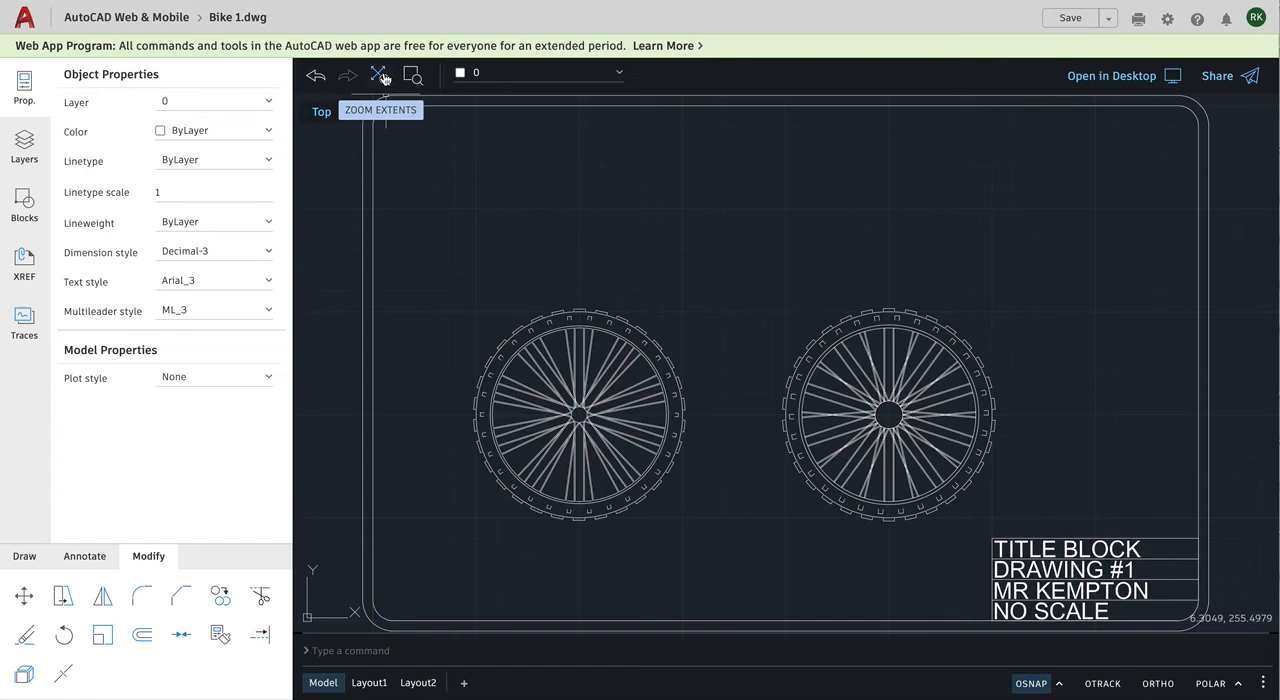